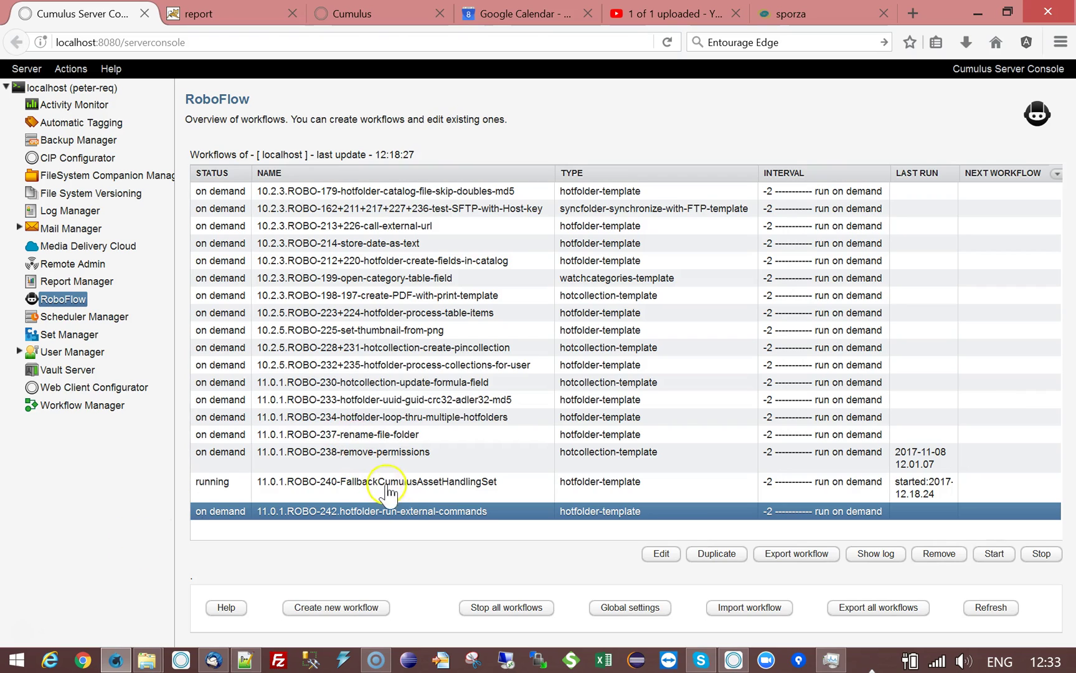
- Open the file action script of the 11.0.1.ROBO-242.hotfolder-run-external-commands workflow and expand its process-rows-from-table and test-text actions
double_click(391, 512)
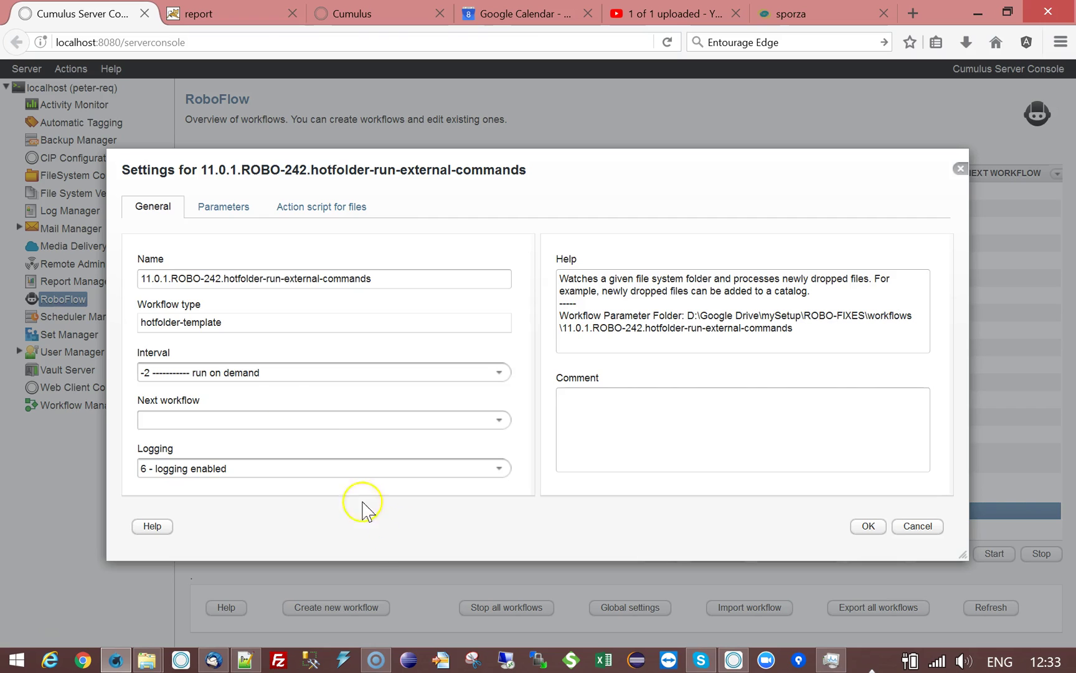
left_click(283, 209)
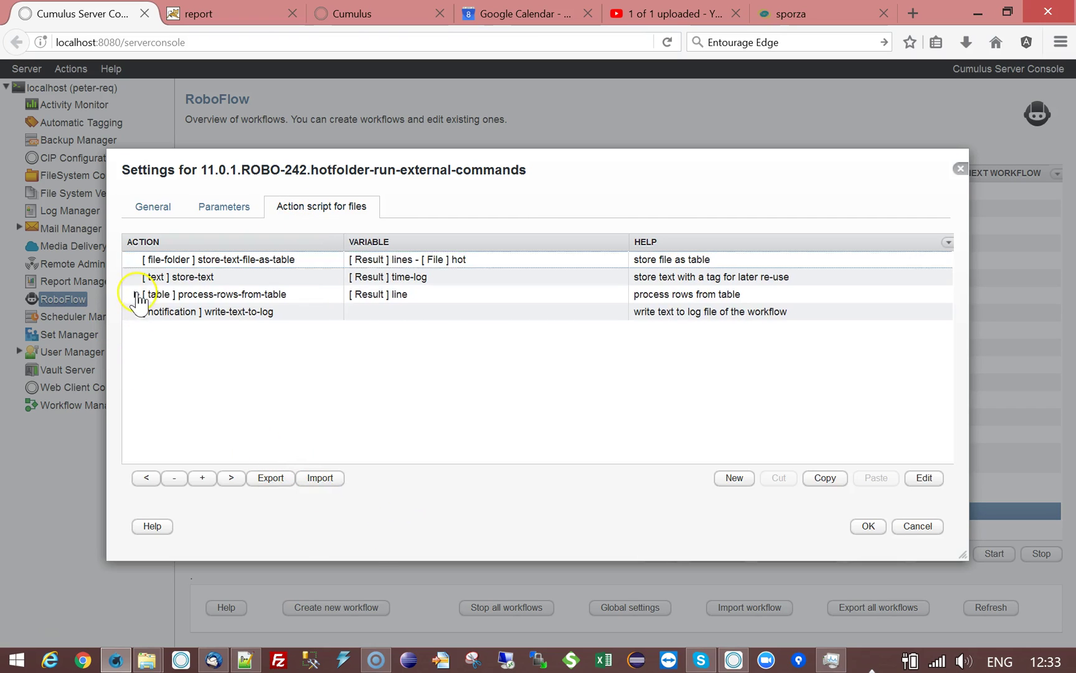
left_click(137, 296)
left_click(149, 330)
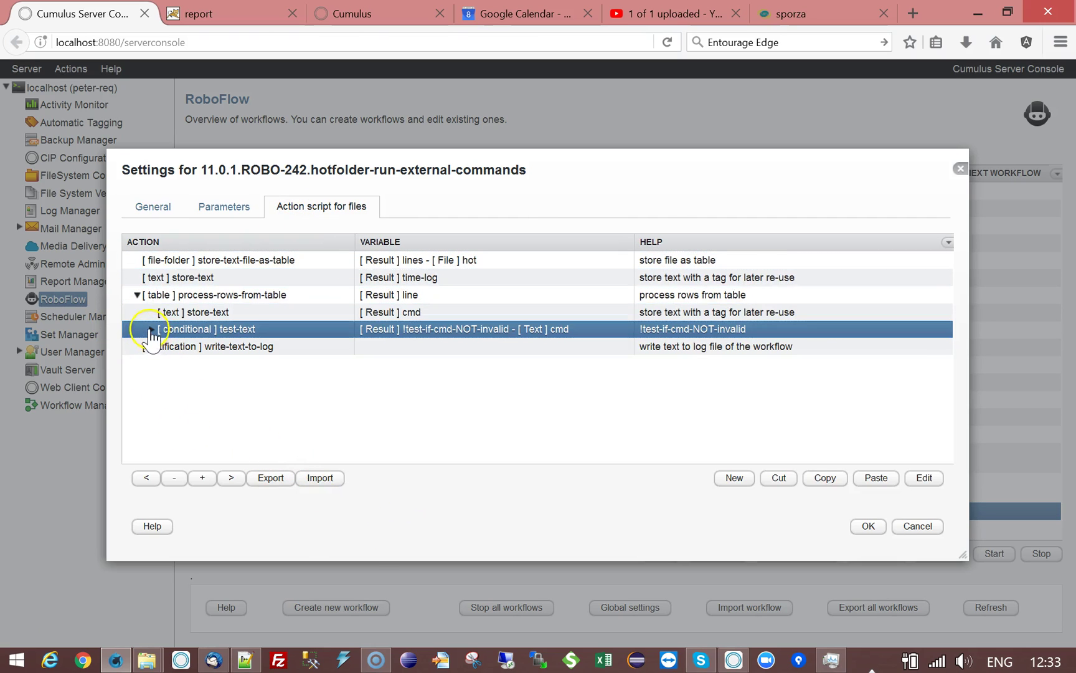
left_click(150, 331)
- Inspect the settings of the execute-external-application action inside the conditional branch and close them without changes
left_click(283, 413)
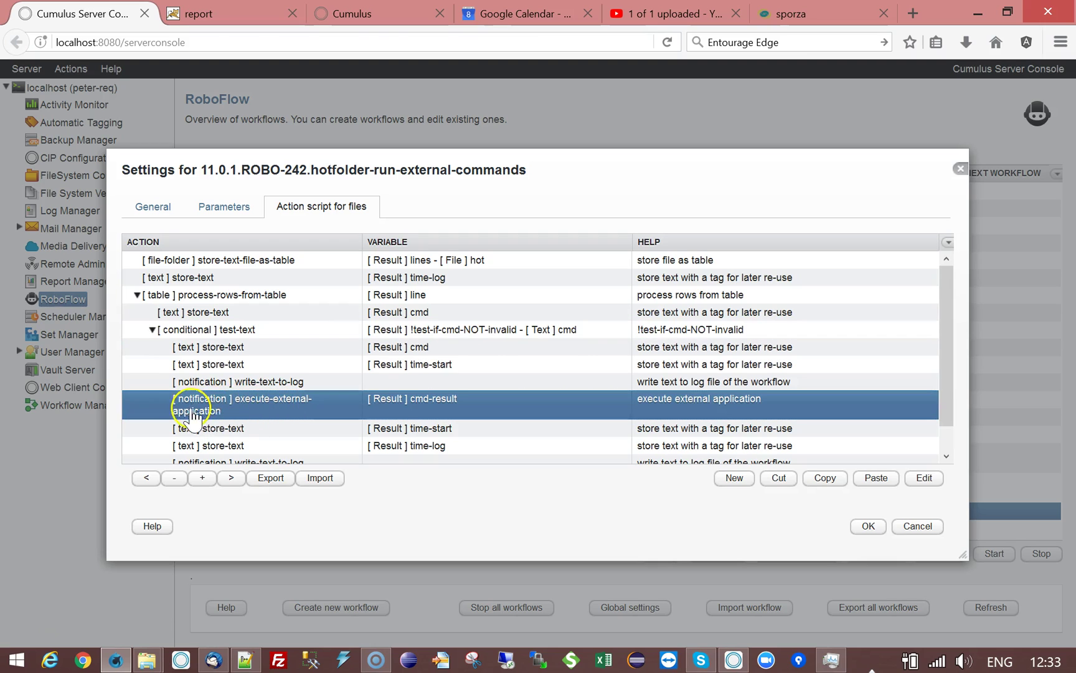
double_click(277, 408)
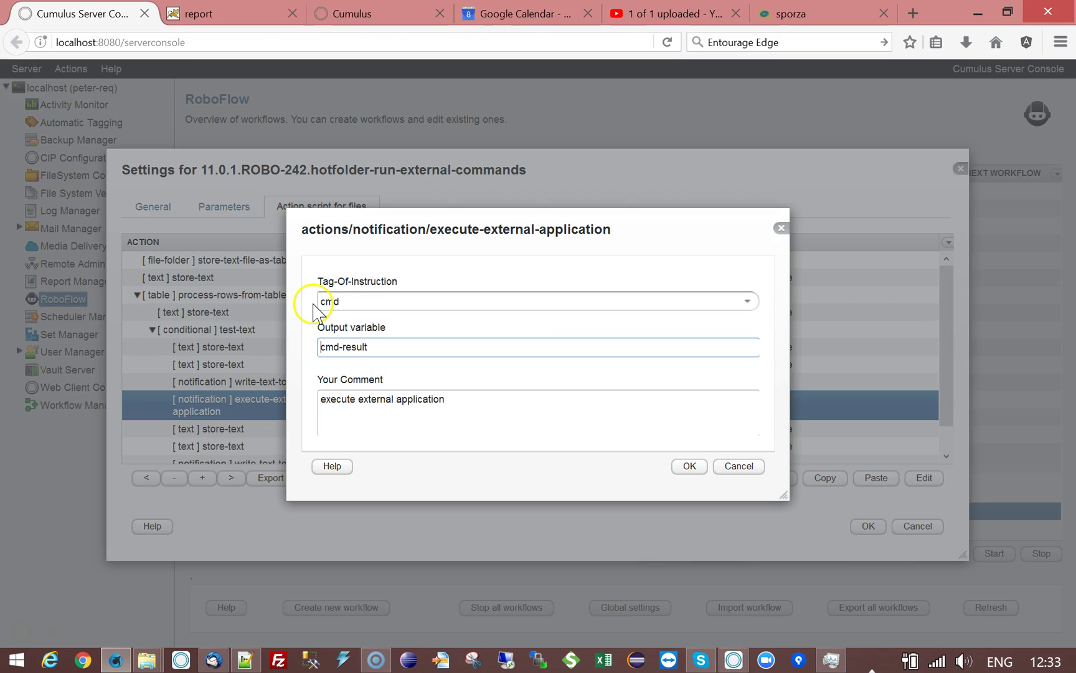
left_click(735, 470)
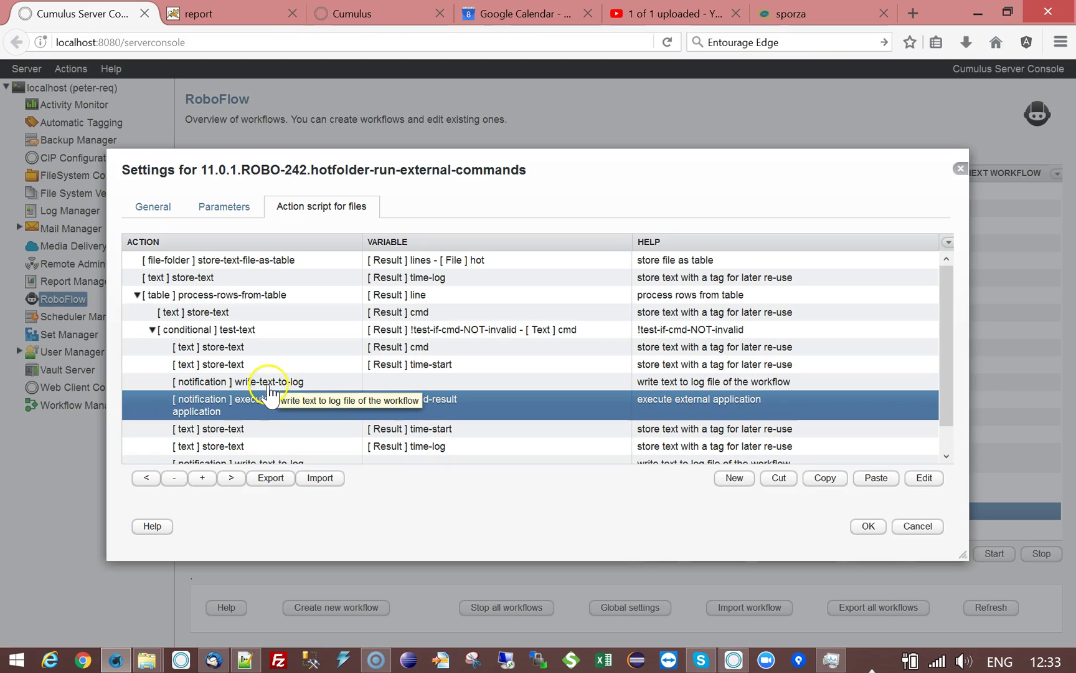
- Examine the #TAB# separators in the text stored by the conditional branch's cmd store-text action, and close it without changes
double_click(249, 351)
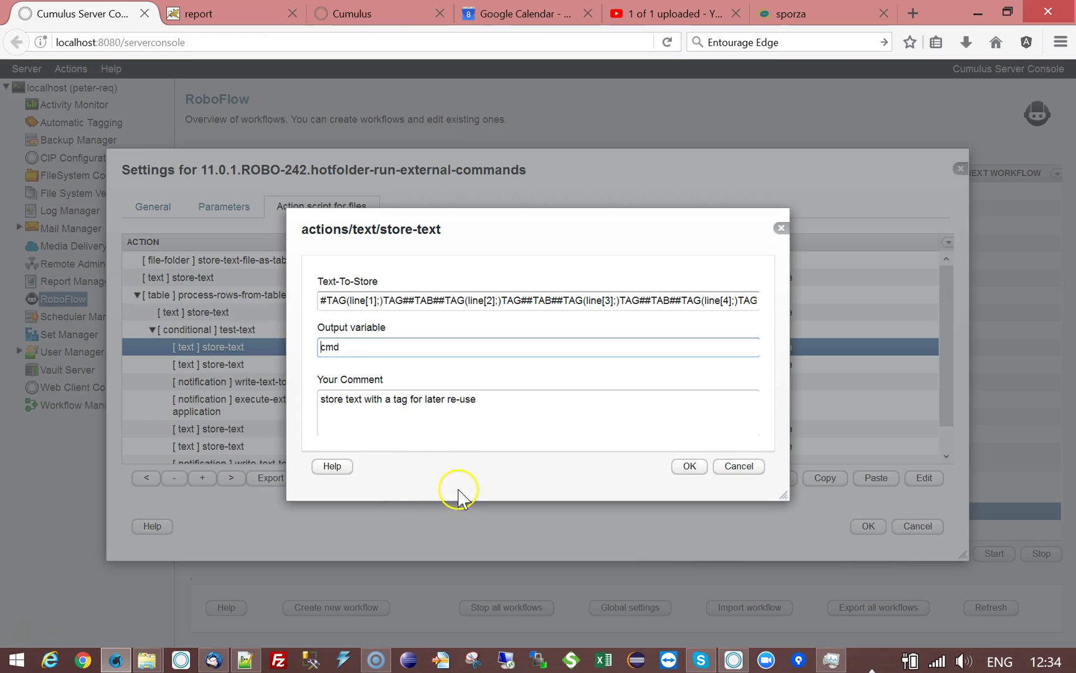
double_click(412, 301)
left_click_drag(416, 301, 440, 302)
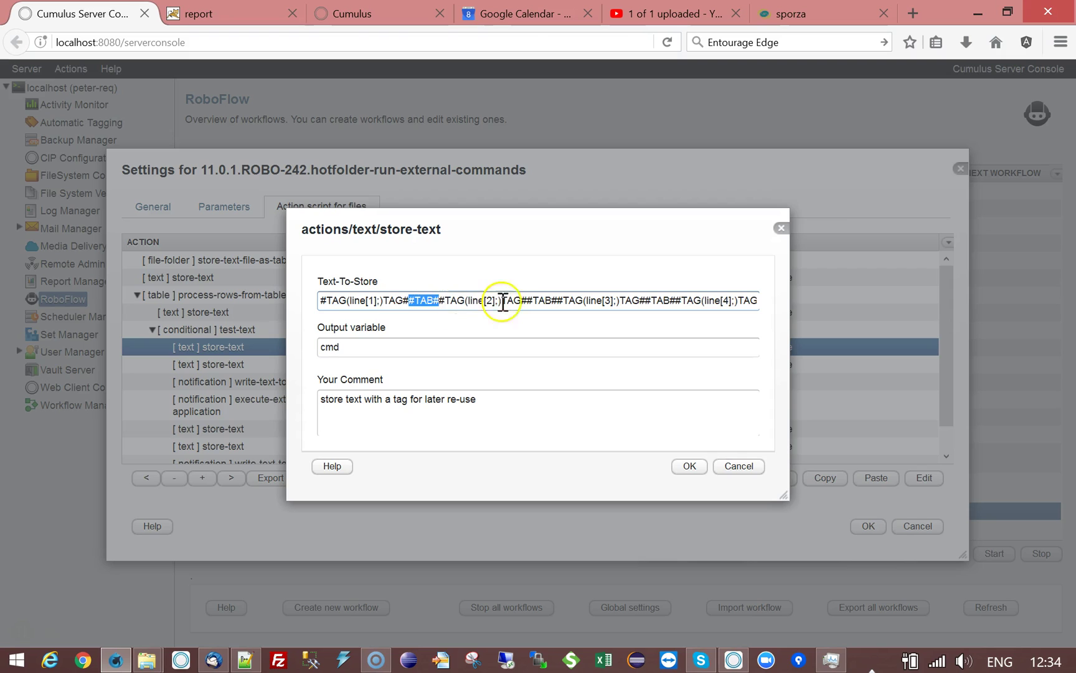
left_click_drag(527, 301, 557, 302)
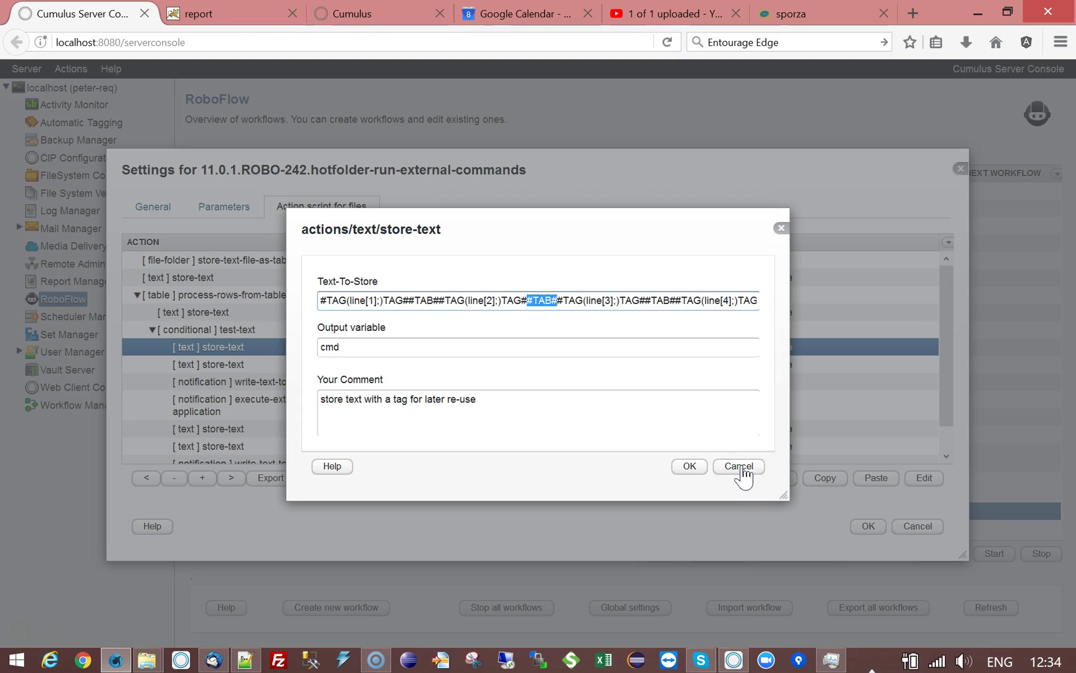
left_click(523, 304)
left_click_drag(527, 303, 557, 304)
left_click(736, 467)
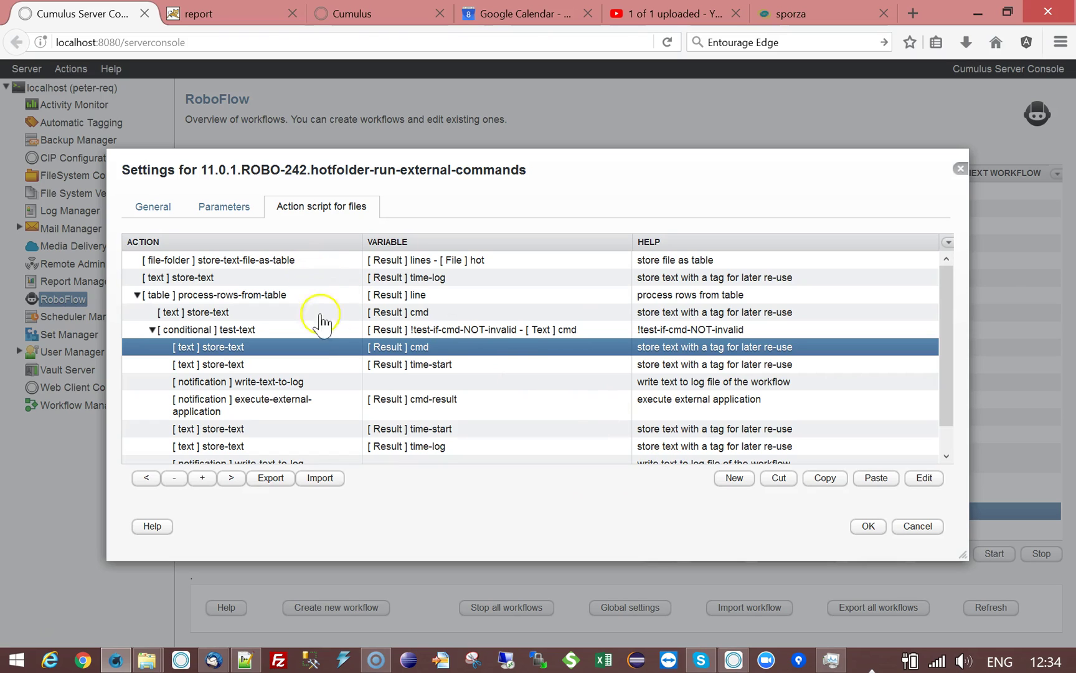
- Open the param.txt table behind the workflow's Commands parameter
left_click(222, 212)
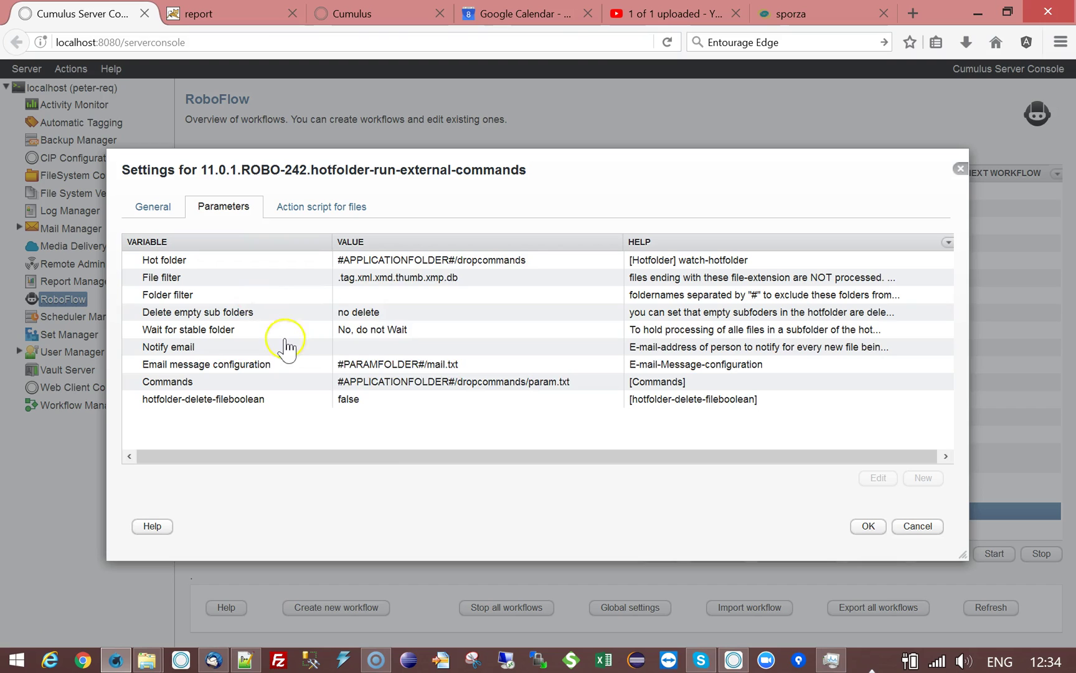
double_click(435, 387)
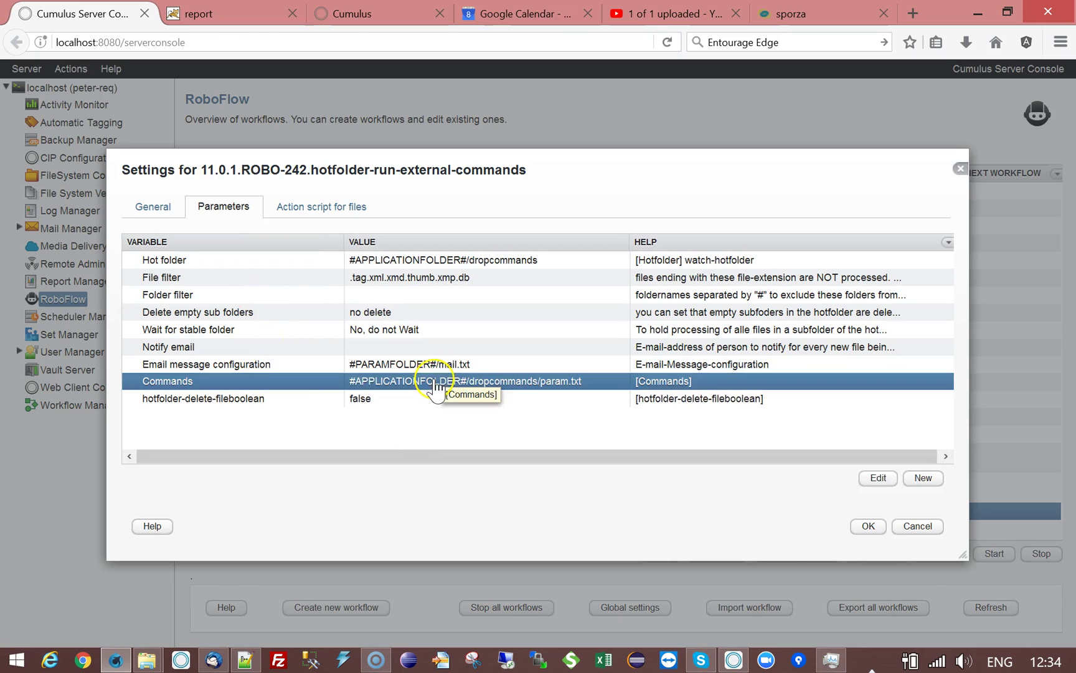
left_click(741, 328)
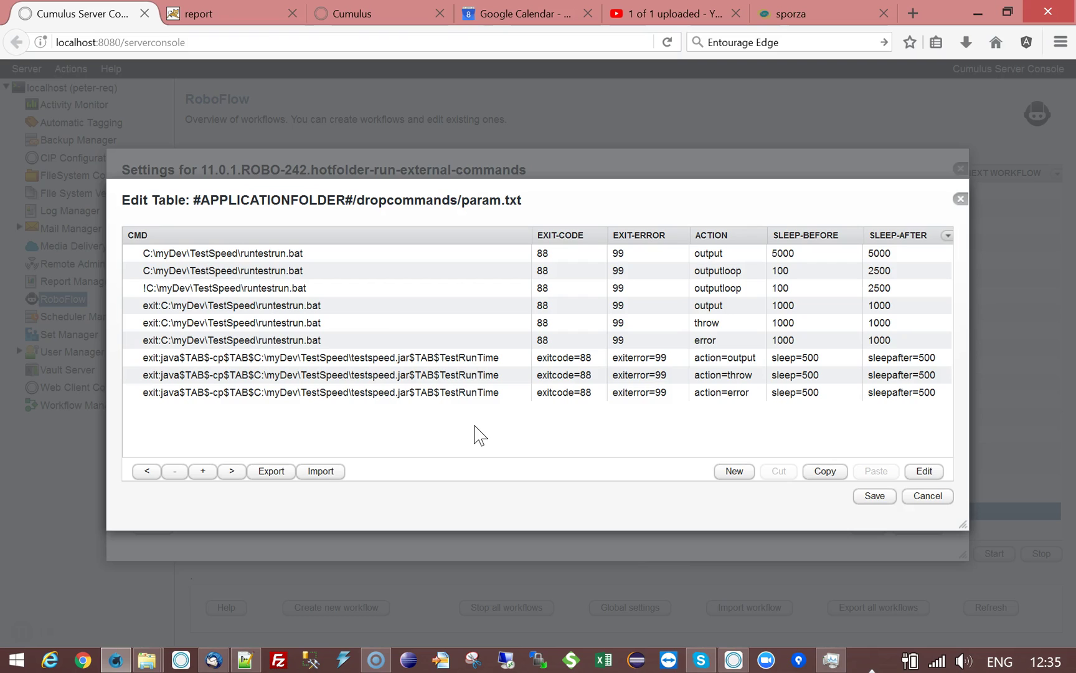
- Review the runtestrun.bat and java command rows in the table, and close the table and workflow settings without saving
left_click(224, 261)
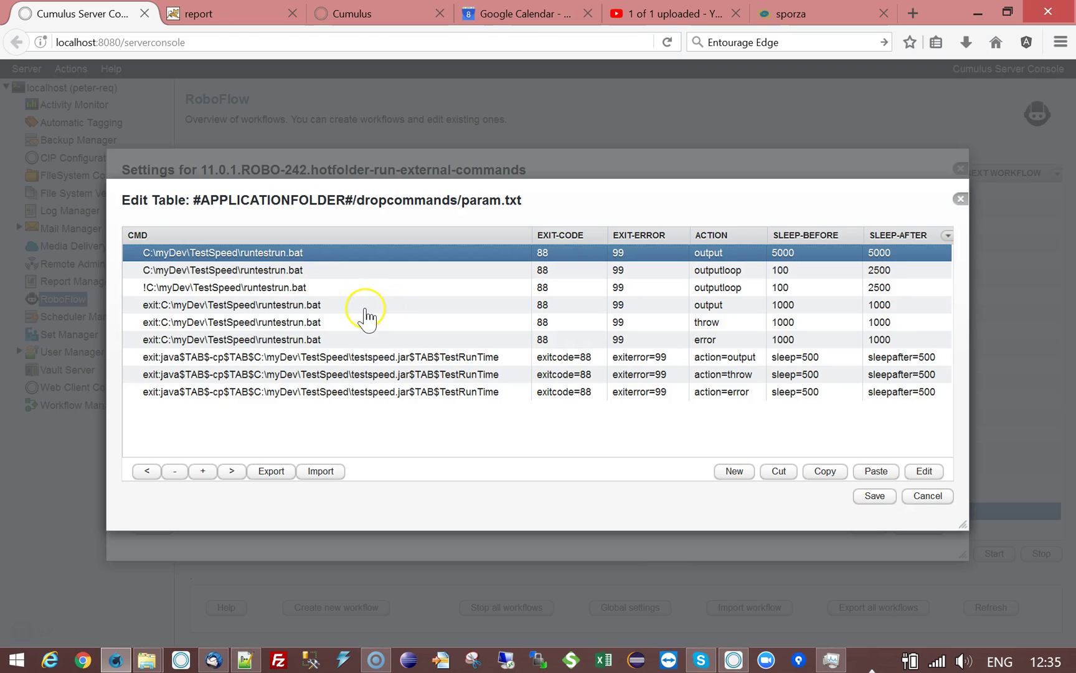
left_click(156, 306)
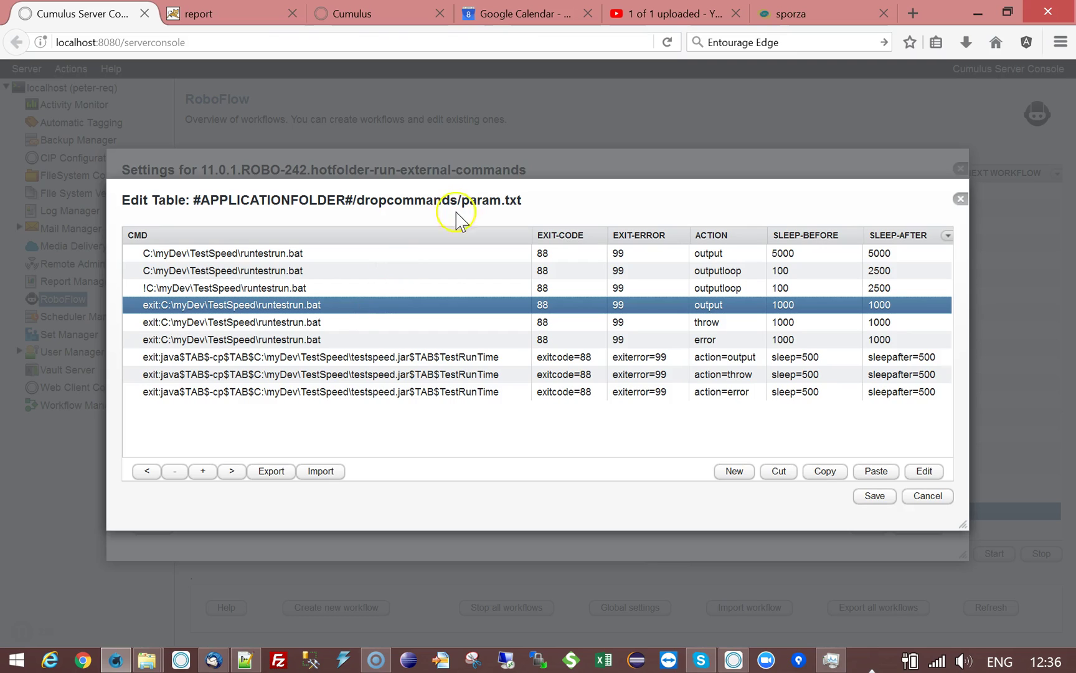
left_click(359, 394)
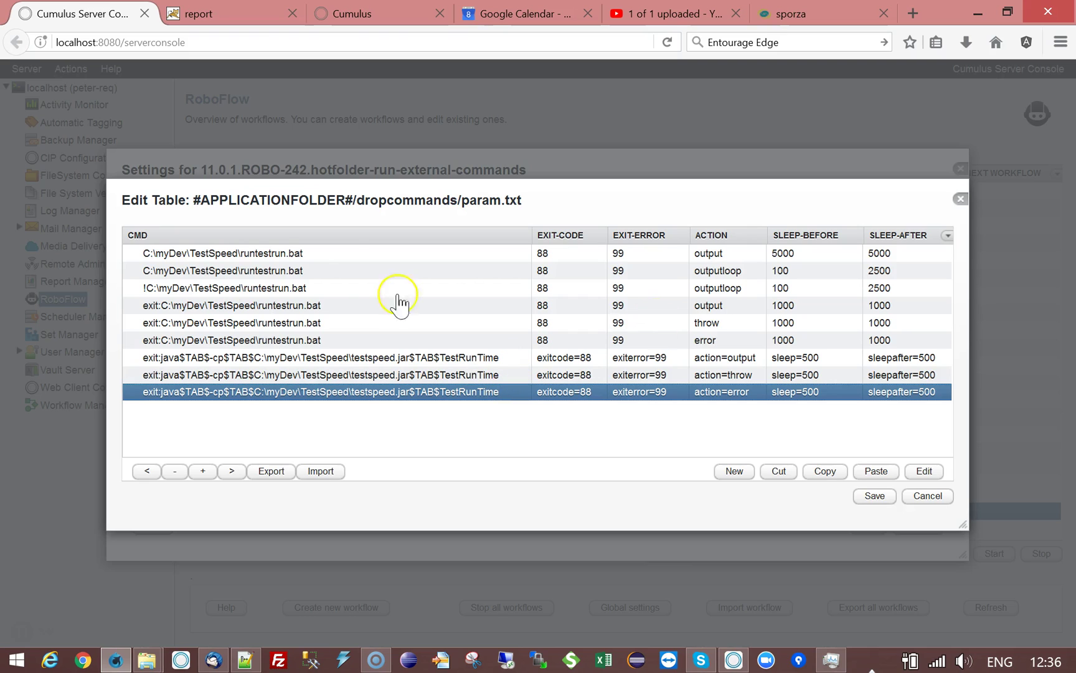
left_click(375, 274)
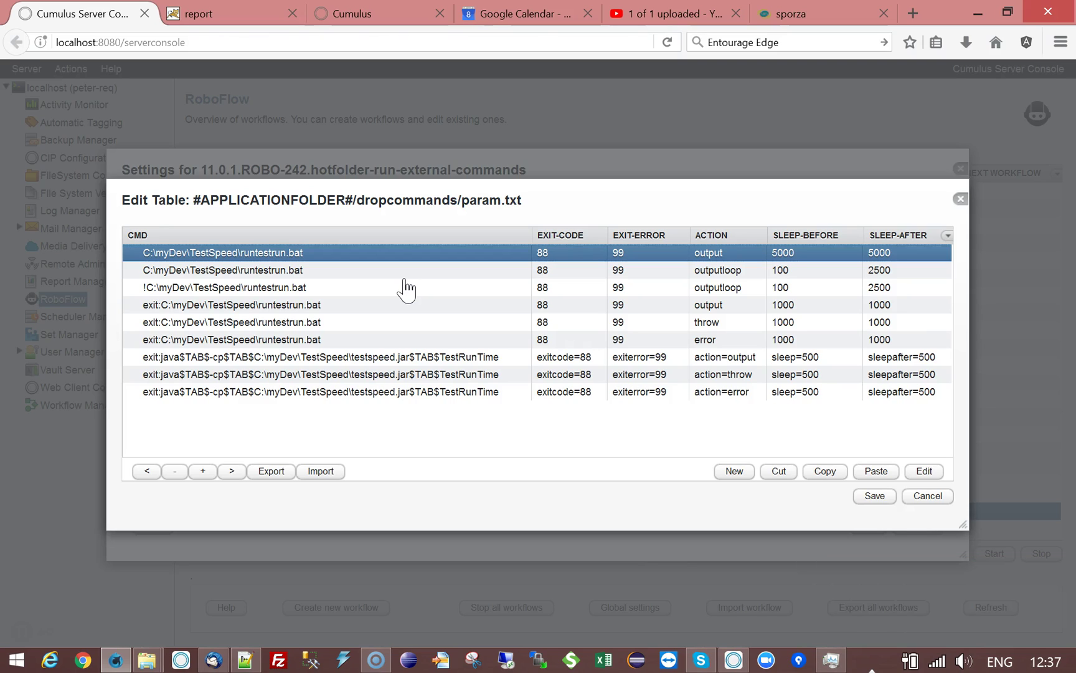
left_click(512, 350)
left_click(921, 499)
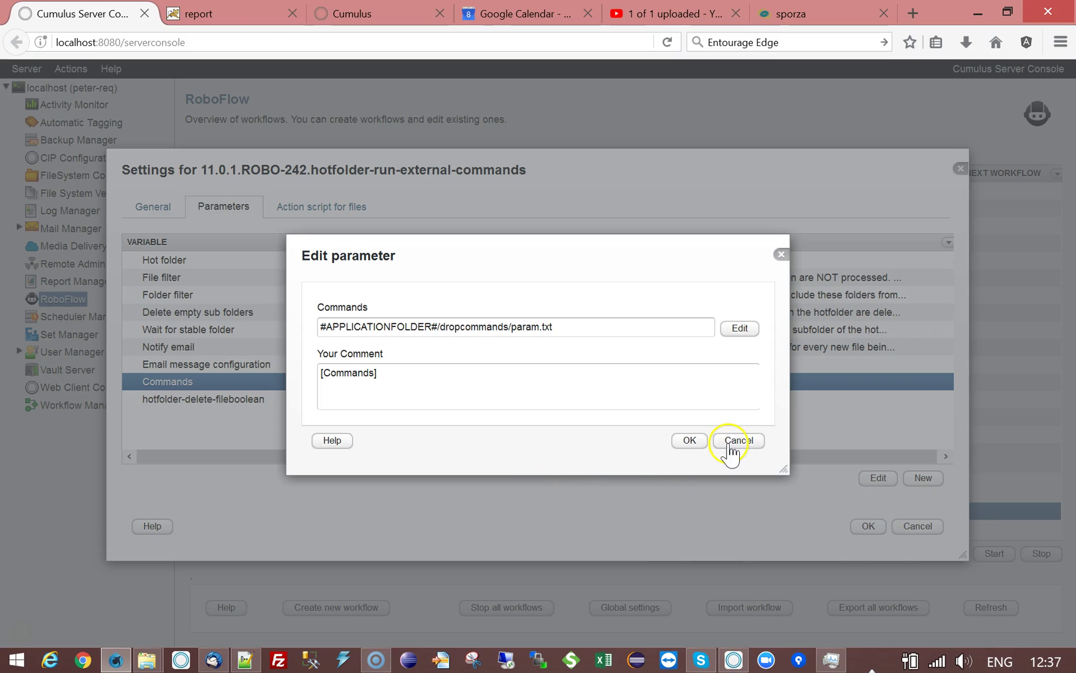
left_click(730, 448)
left_click(916, 527)
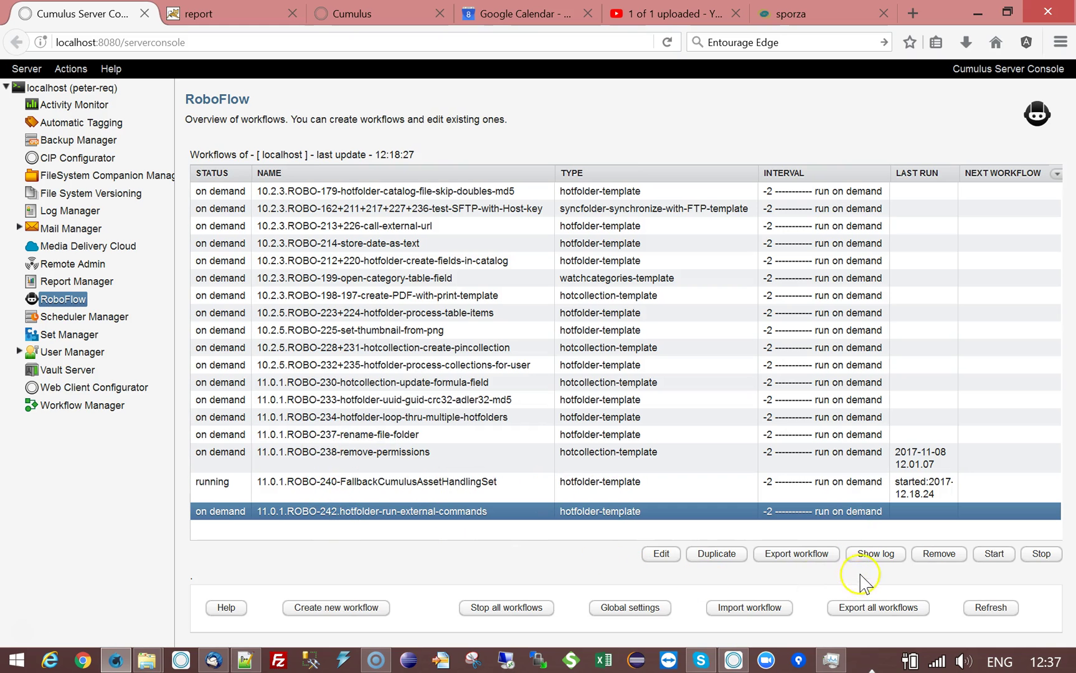
- Start the 11.0.1.ROBO-242.hotfolder-run-external-commands workflow and display its log
left_click(999, 556)
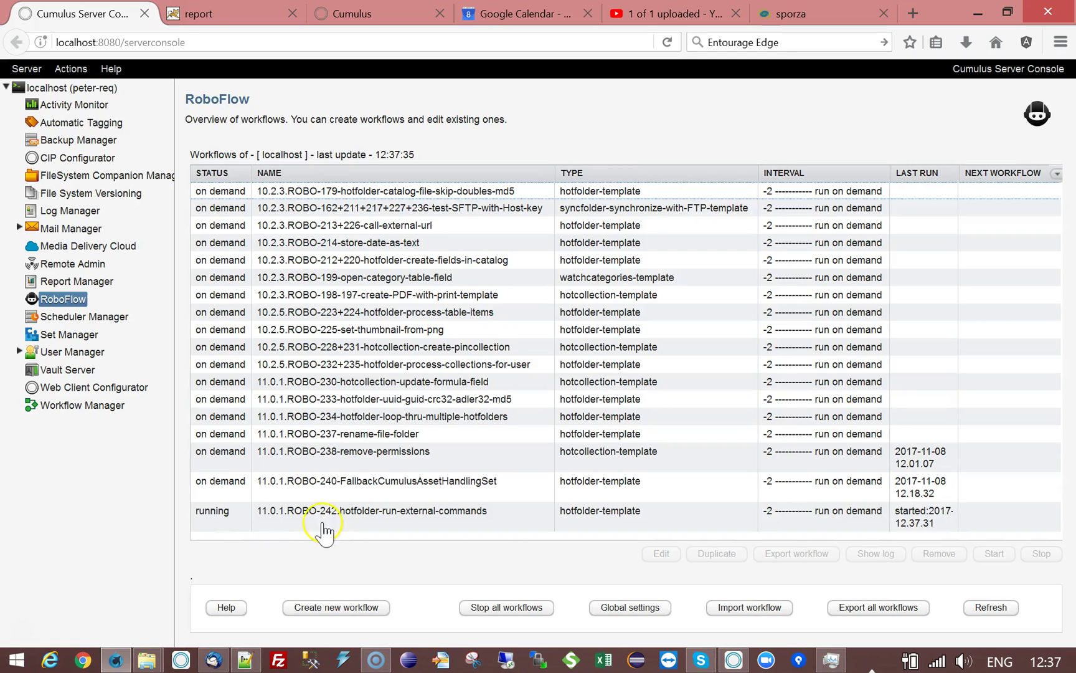
left_click(404, 528)
left_click(872, 554)
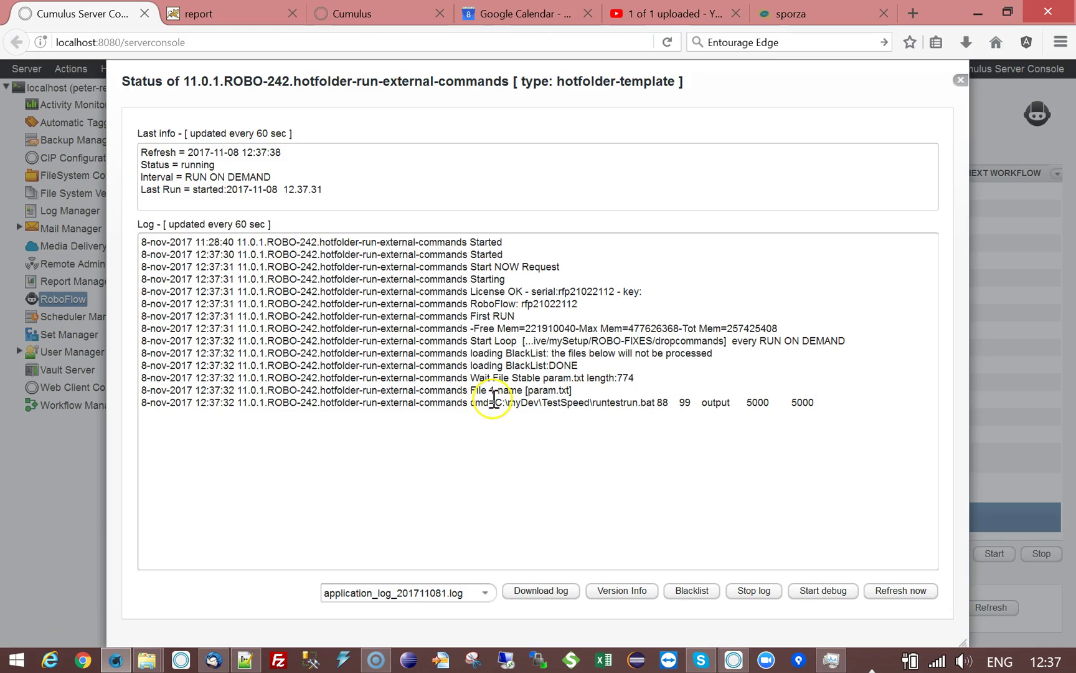
- Examine the first logged cmd line: its batch file path, exit code, action and sleep values
left_click_drag(495, 403, 661, 409)
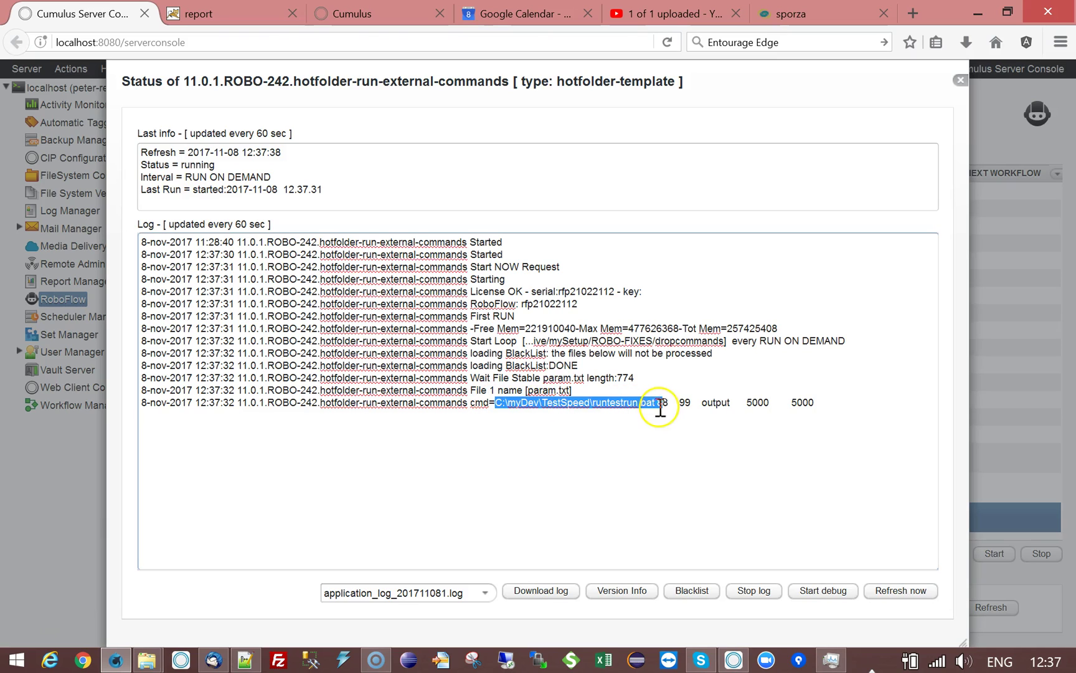
left_click(662, 404)
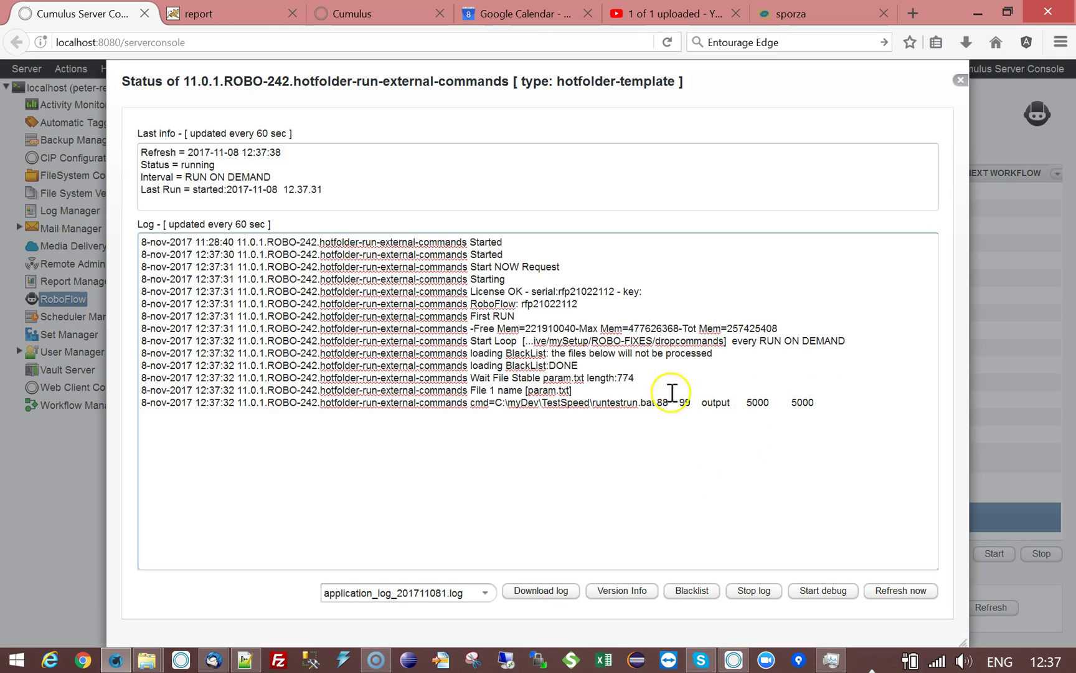
double_click(712, 403)
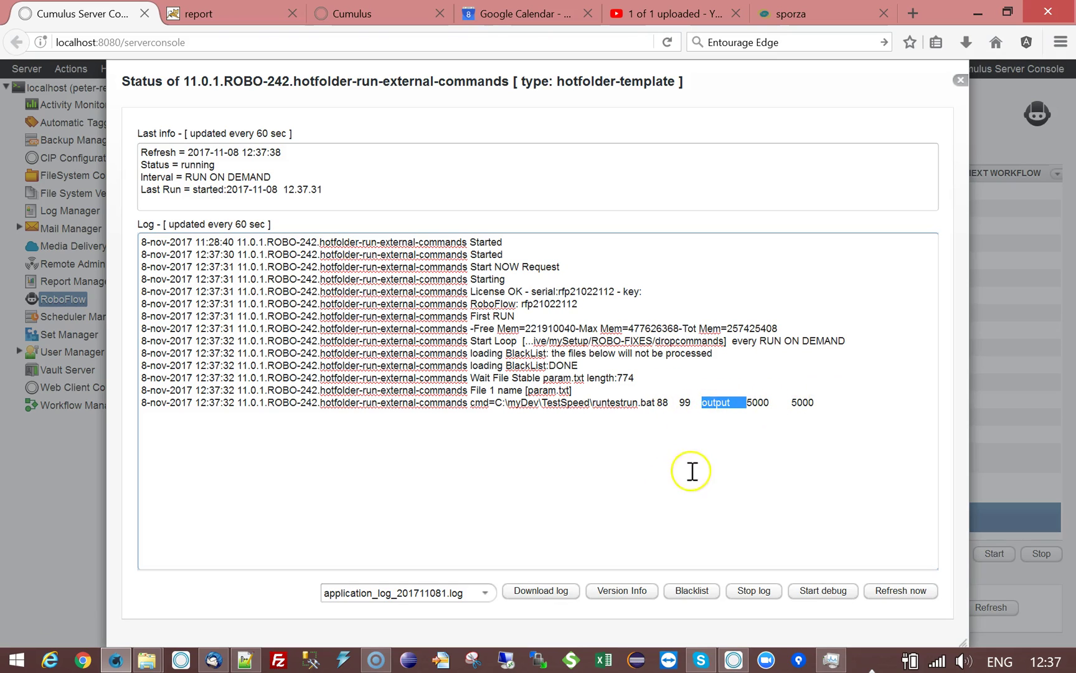
left_click(721, 403)
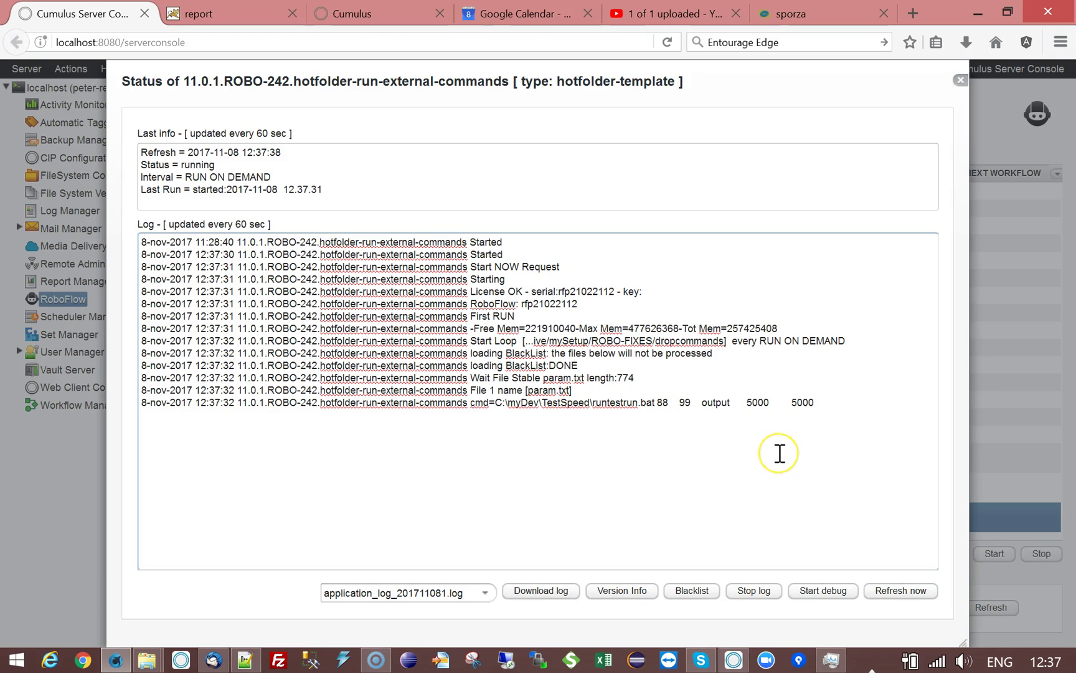
double_click(757, 402)
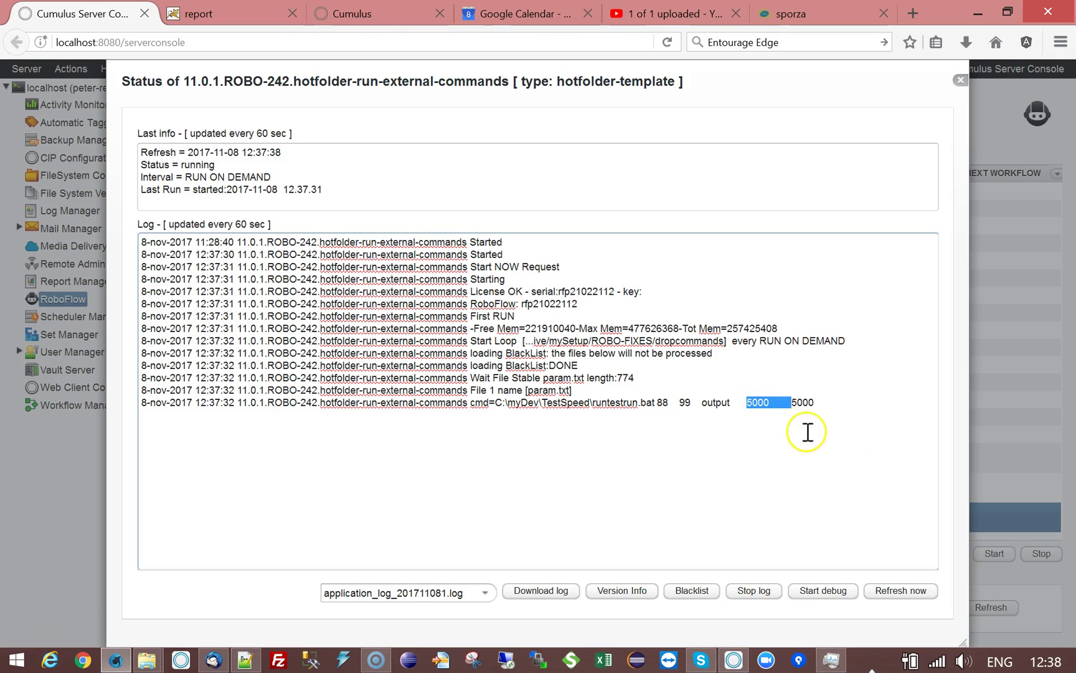
double_click(802, 402)
left_click(877, 423)
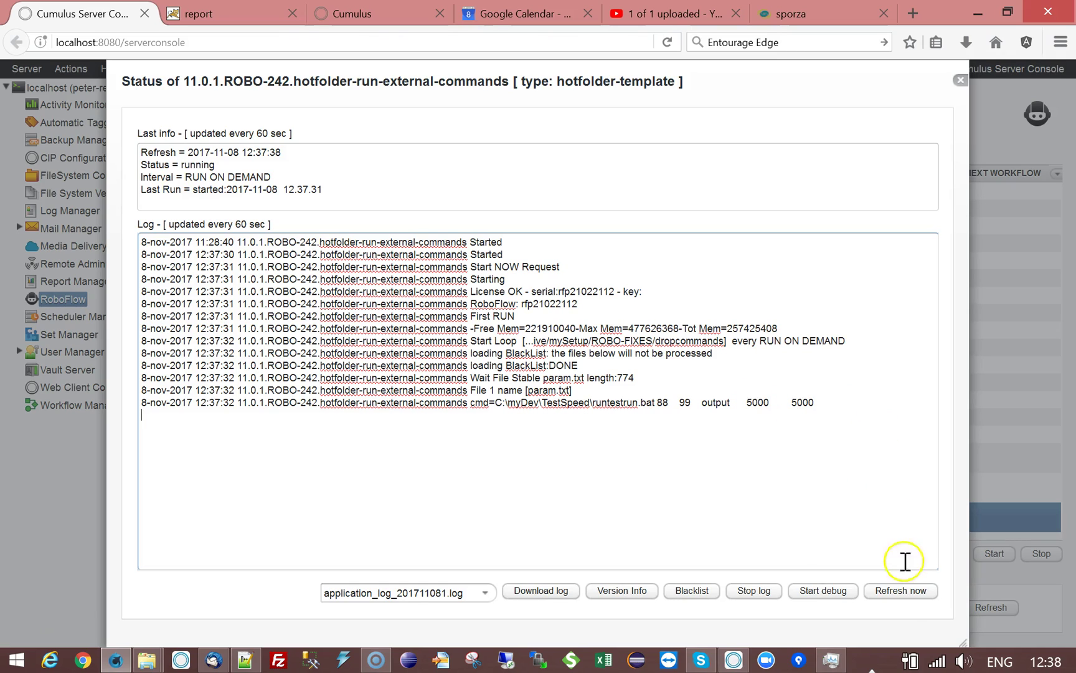
- Refresh the workflow log and examine the cmd-result of the first command
left_click(905, 593)
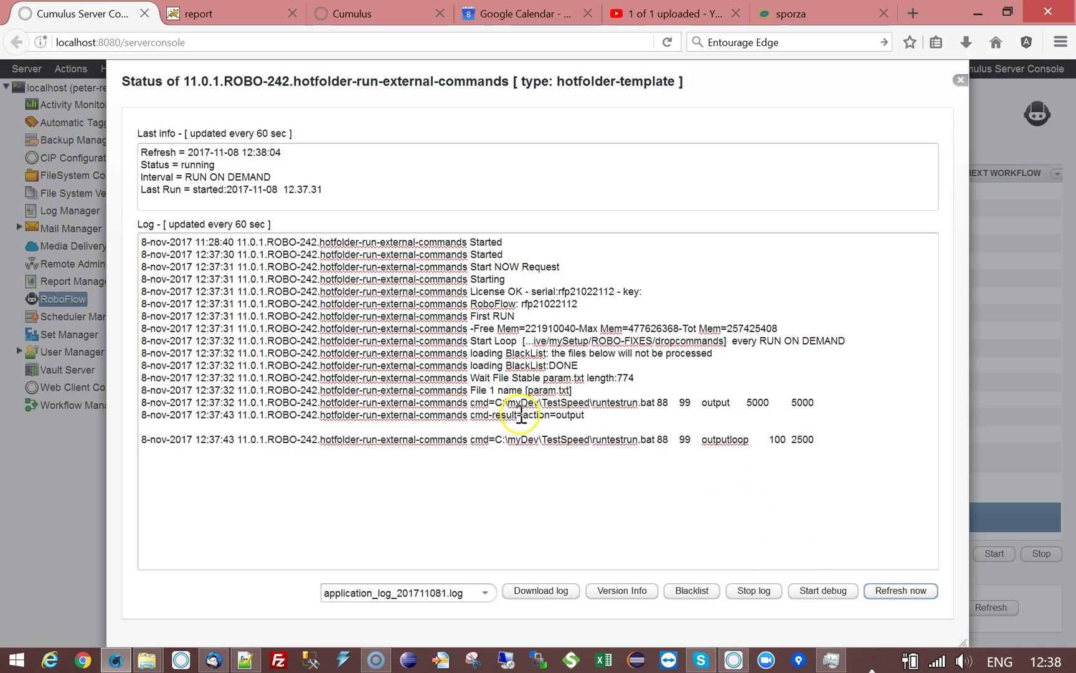
left_click_drag(523, 416, 587, 416)
left_click(613, 418)
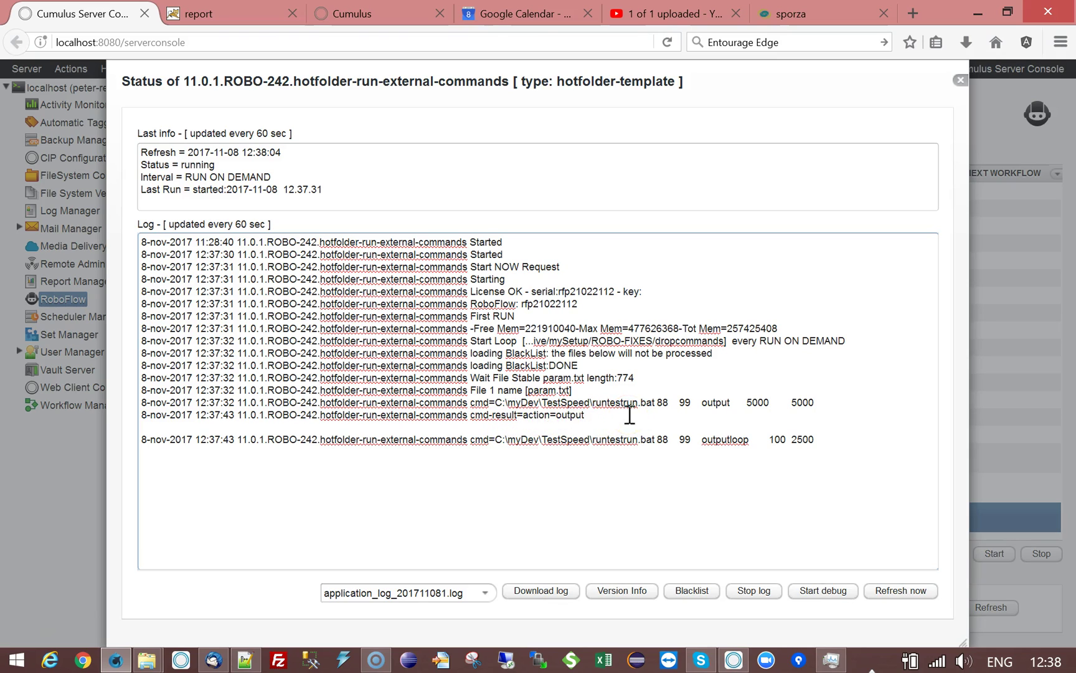
left_click_drag(524, 415, 602, 416)
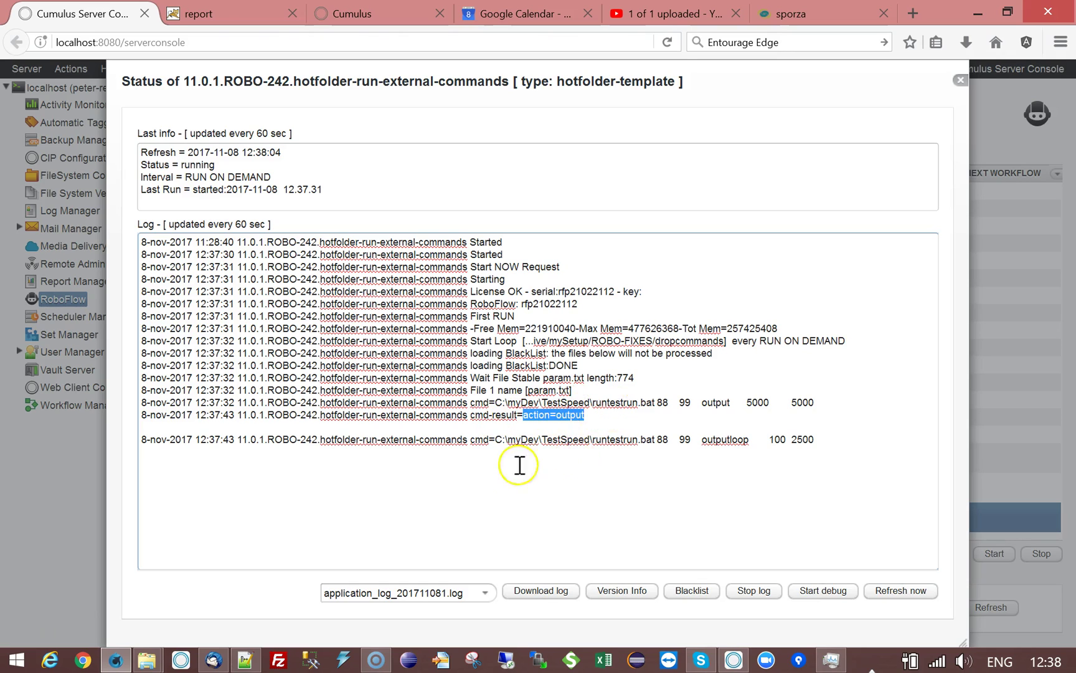
- Examine the action in the second logged cmd line and refresh the log for its result
left_click(479, 444)
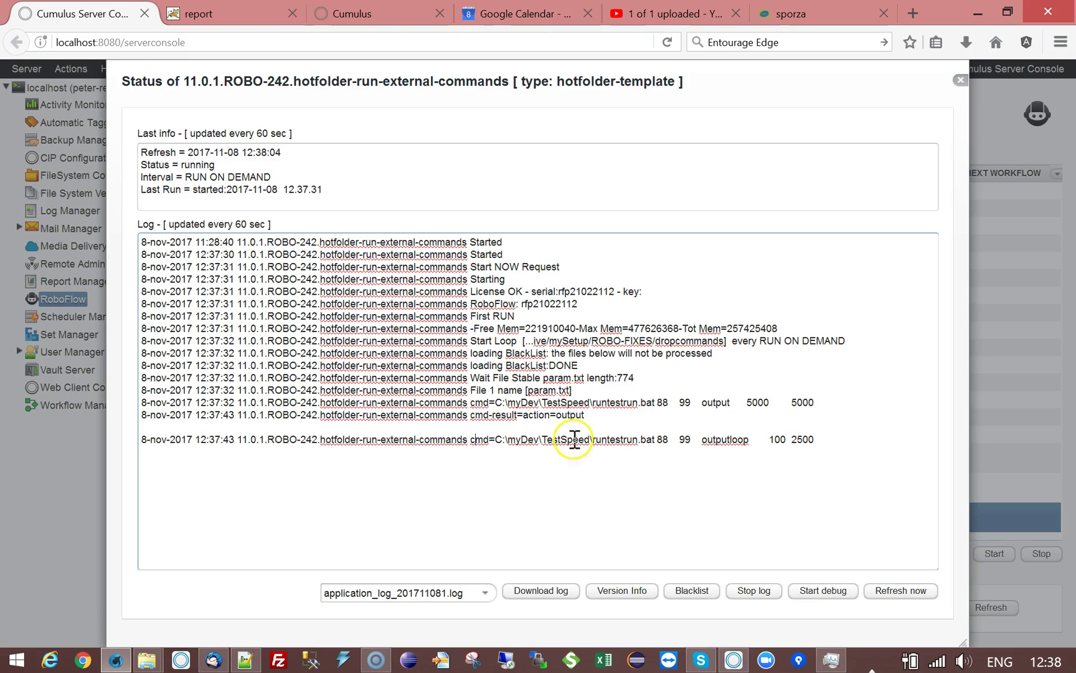
double_click(724, 438)
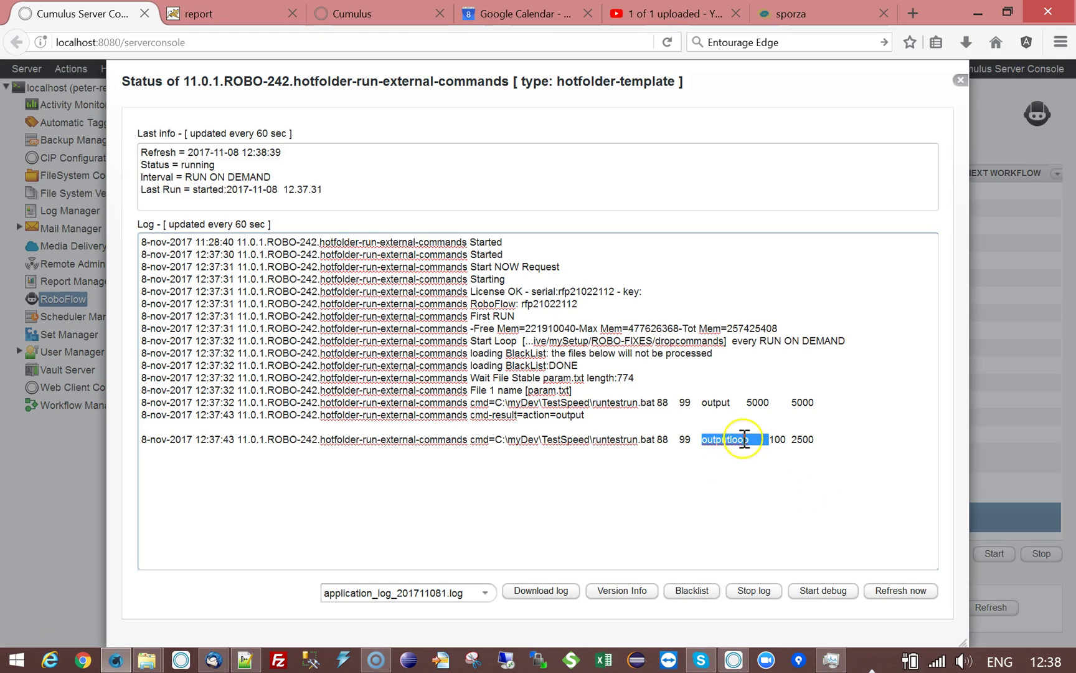
left_click(819, 437)
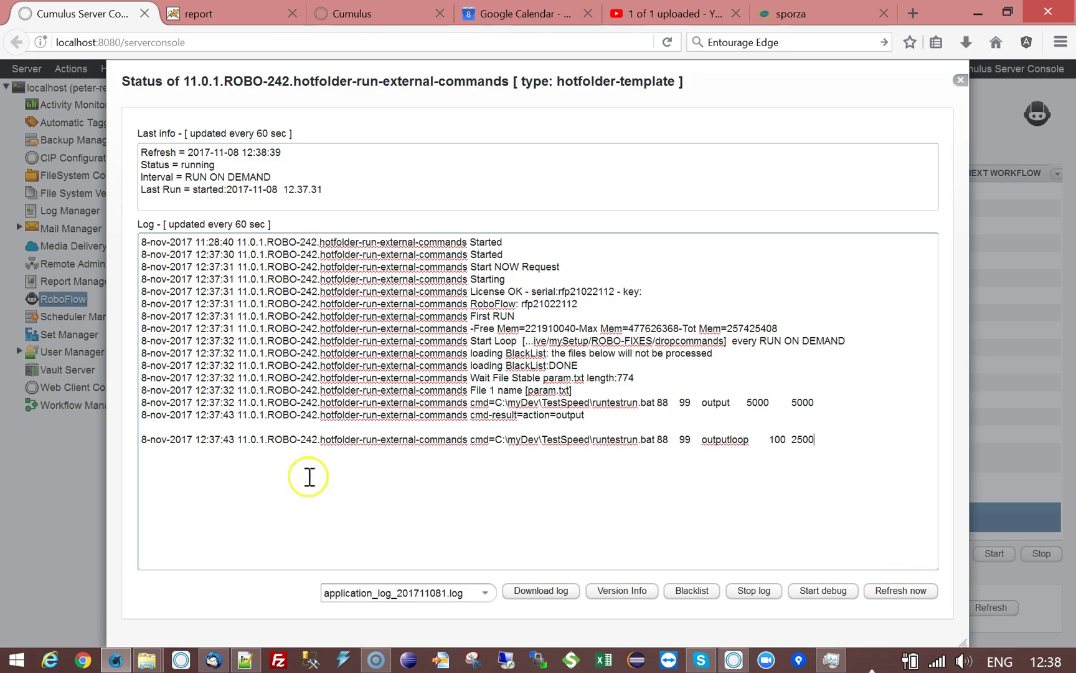
left_click(917, 591)
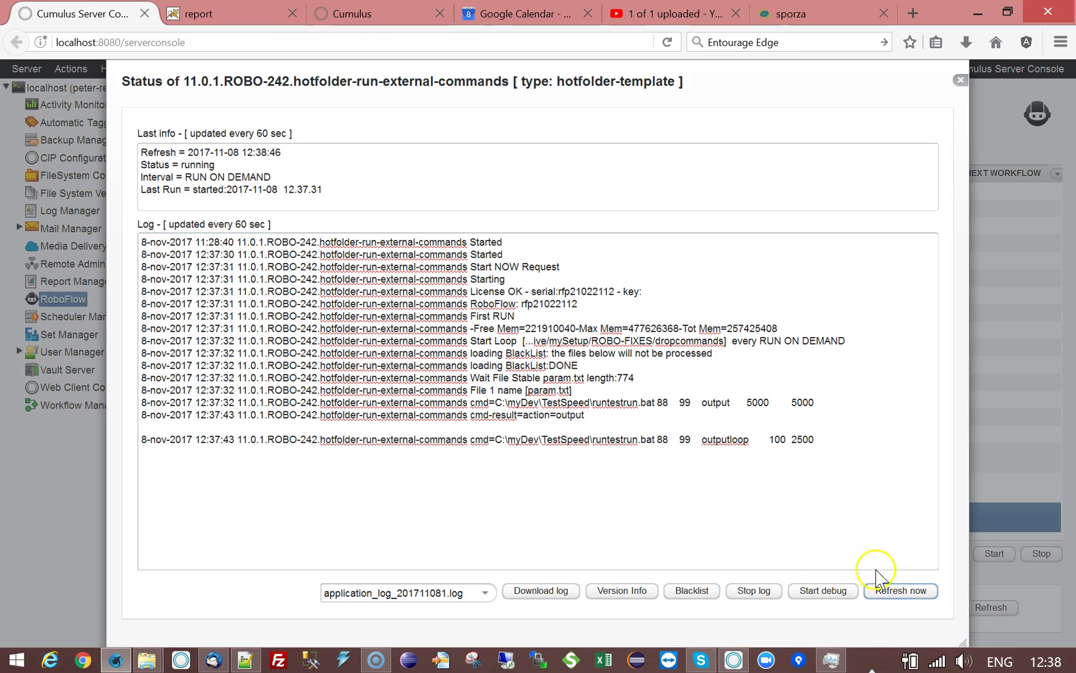
left_click(908, 597)
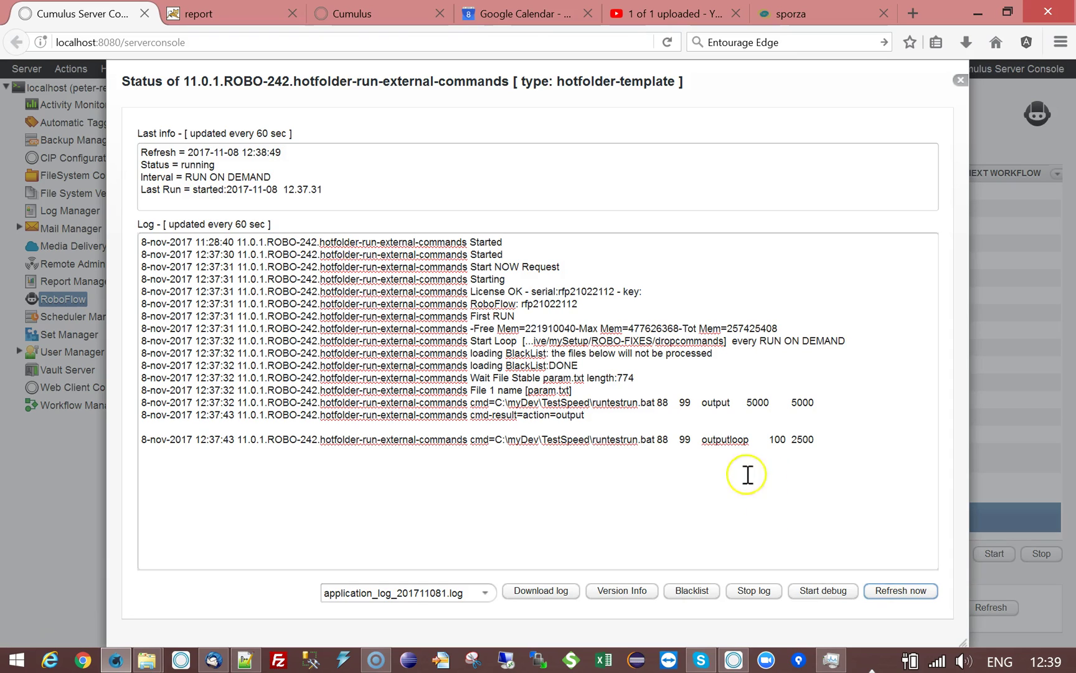
- Refresh the workflow log repeatedly and examine the last run's start time and the log's start-up lines
left_click(910, 599)
left_click(909, 598)
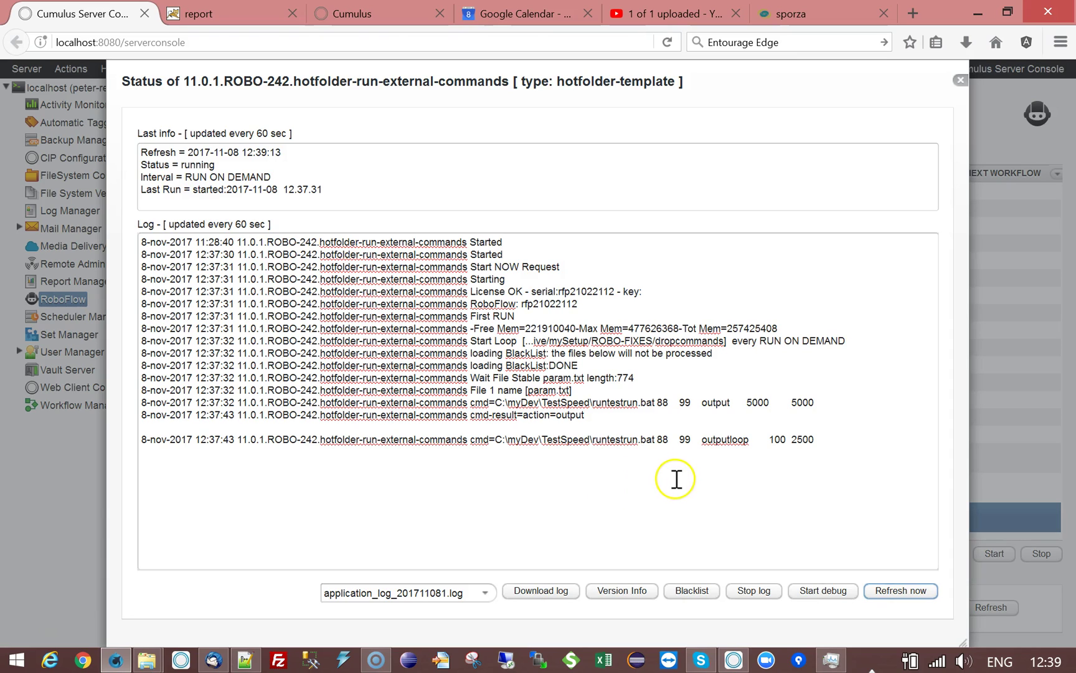
left_click(915, 595)
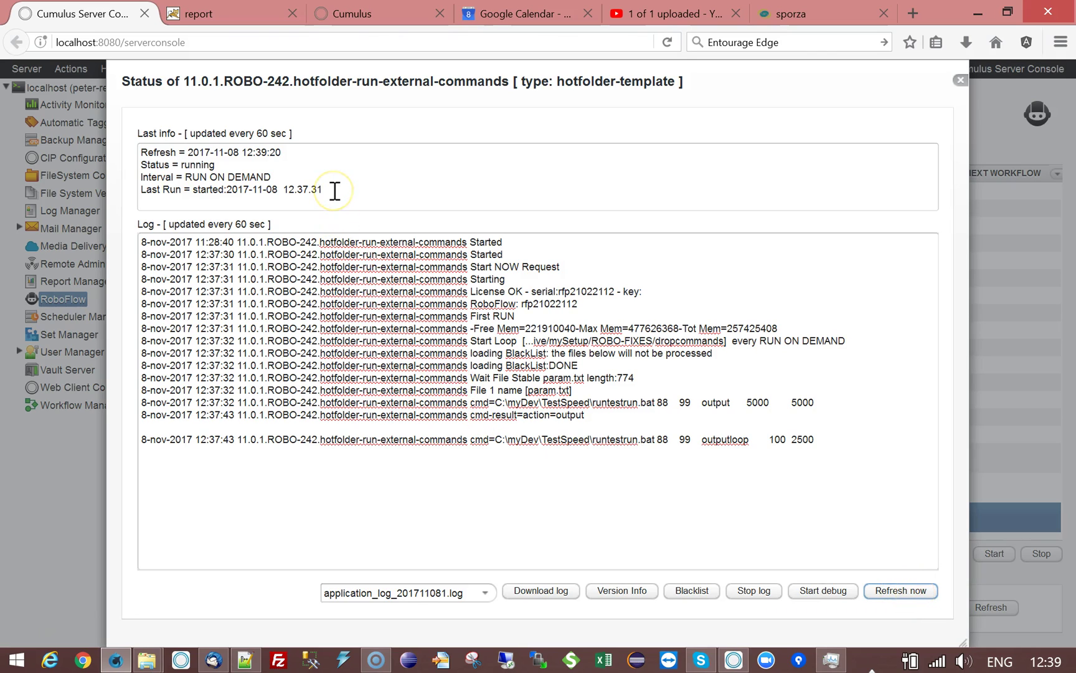
left_click_drag(334, 191, 198, 188)
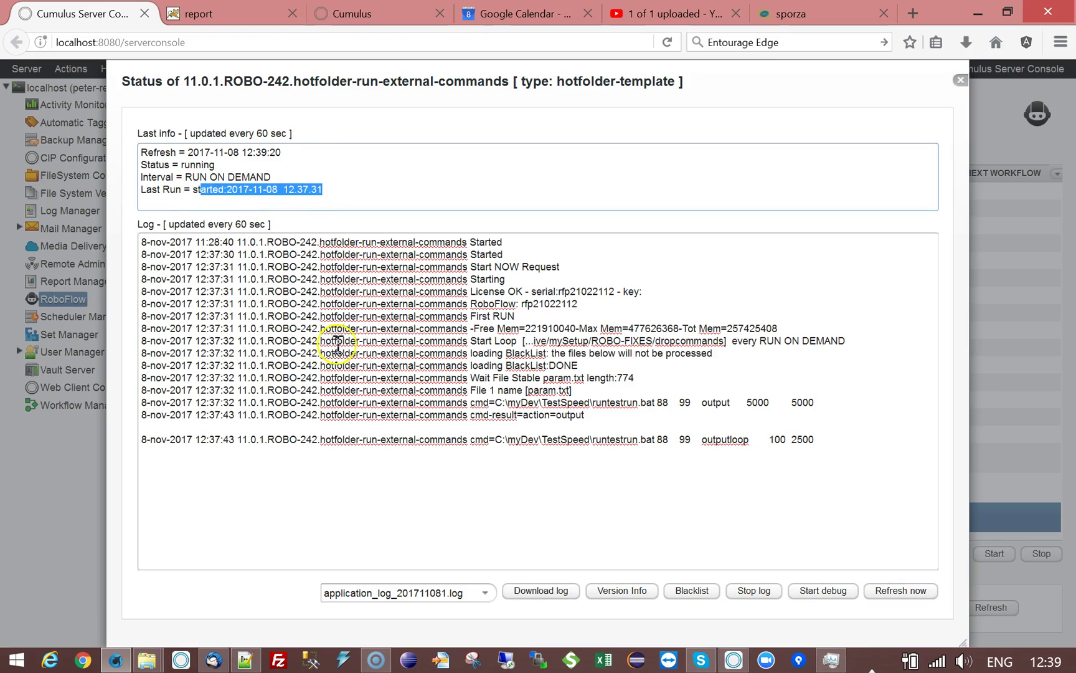
left_click_drag(339, 341, 576, 377)
left_click(463, 340)
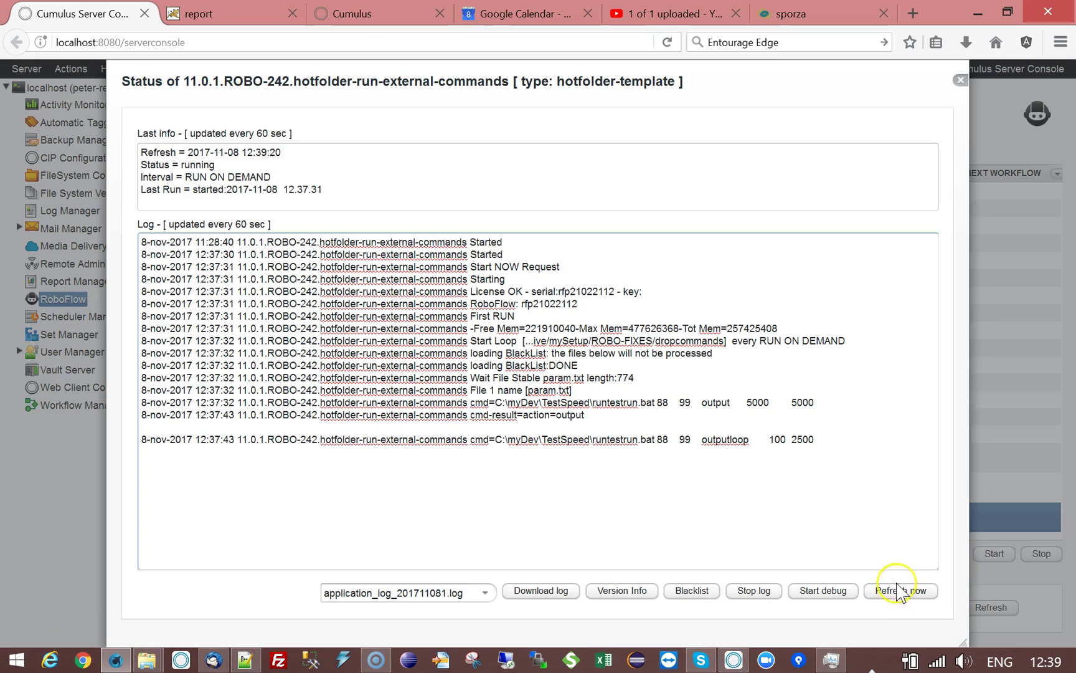
- Compare the last refresh time with the second command's start time and refresh the log for its result
left_click_drag(258, 151, 281, 151)
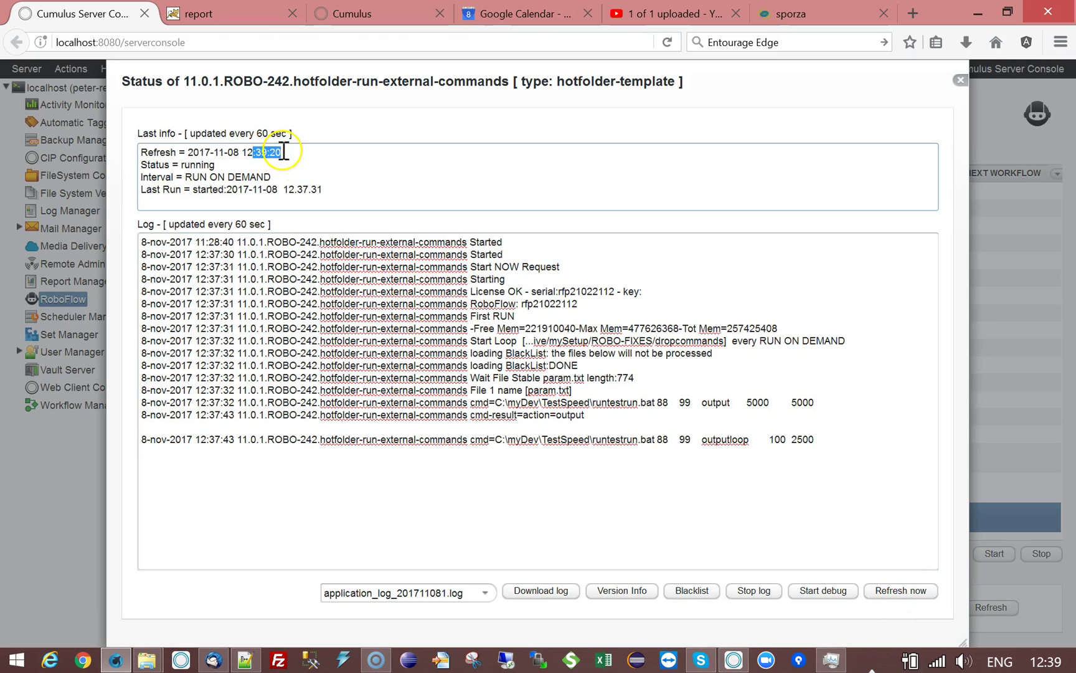
mouse_move(214, 438)
left_mouse_down()
mouse_move(235, 438)
mouse_move(208, 438)
left_mouse_up()
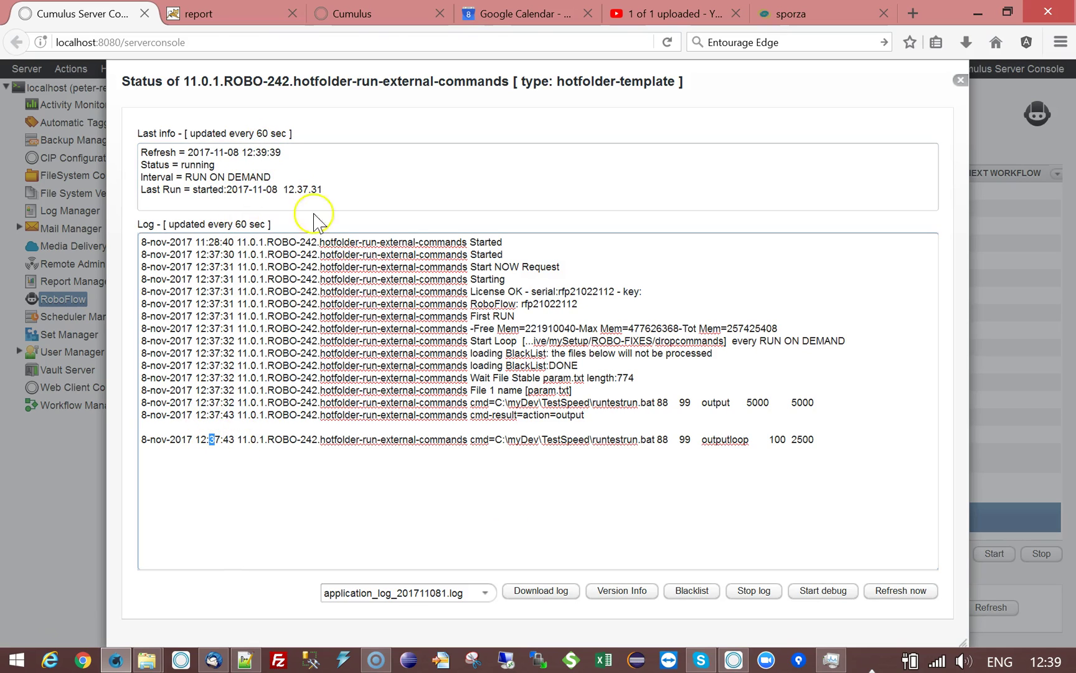
left_click(897, 592)
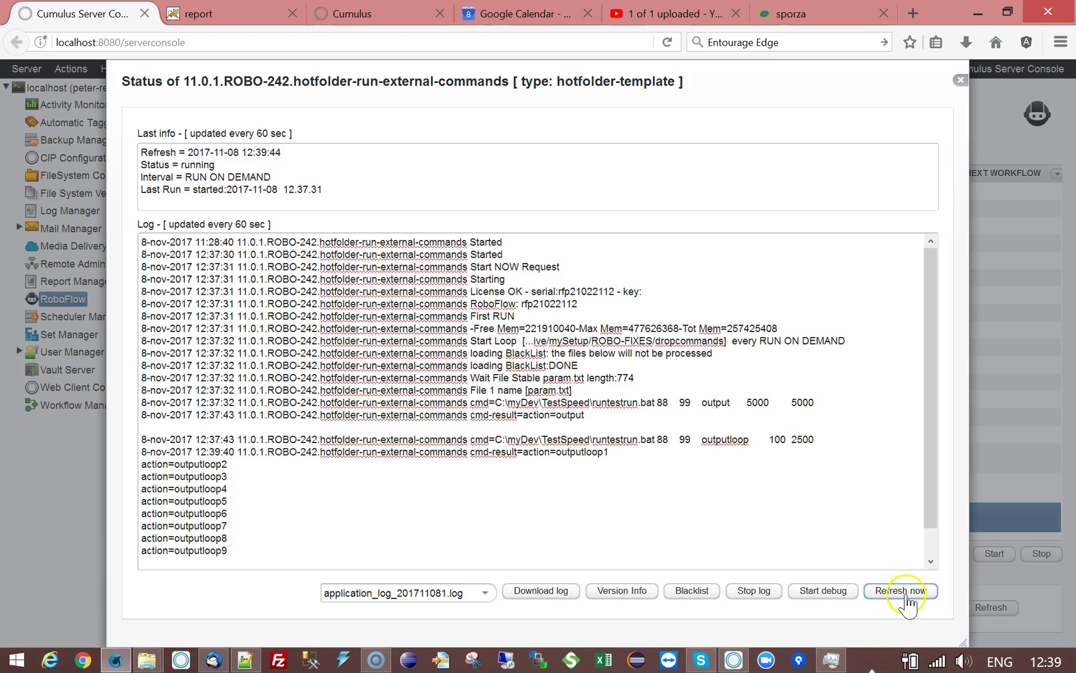
- Examine the second command's outputloop results and compare its start and finish timestamps in the log
left_click_drag(930, 356, 932, 411)
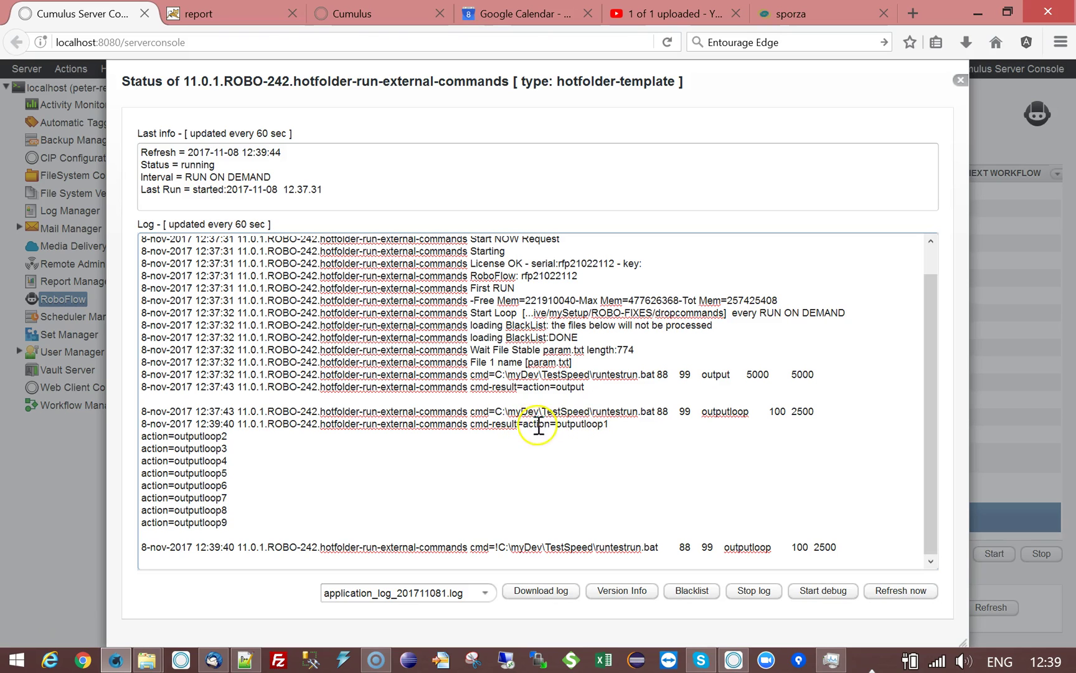
left_click_drag(523, 424, 611, 425)
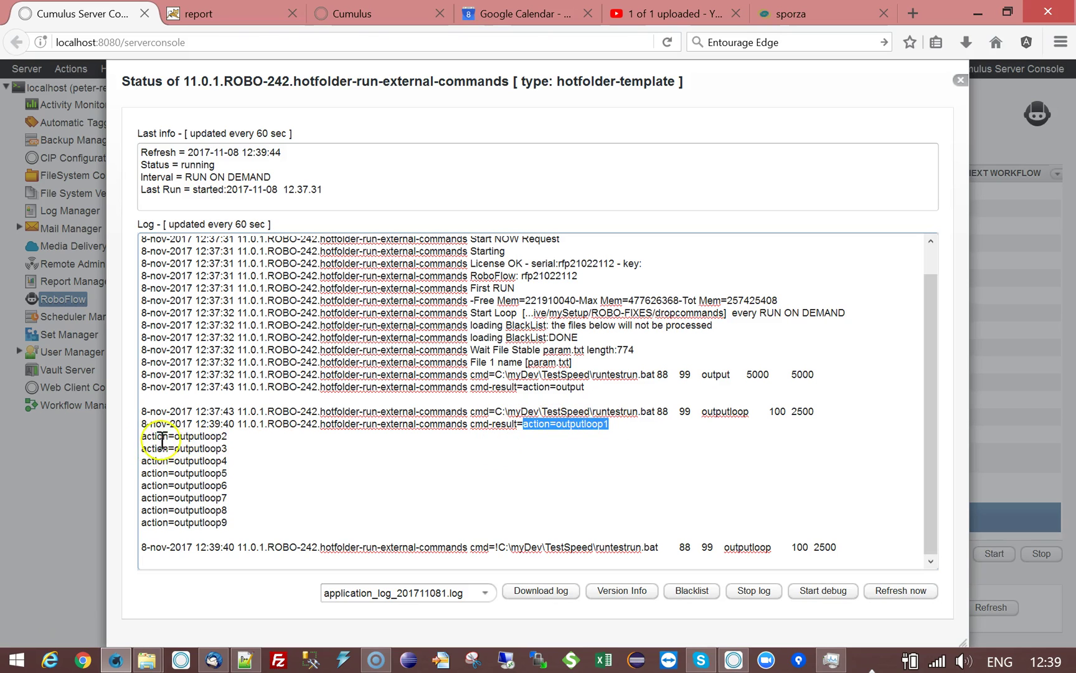
left_click_drag(164, 474, 180, 474)
left_click_drag(209, 548, 234, 547)
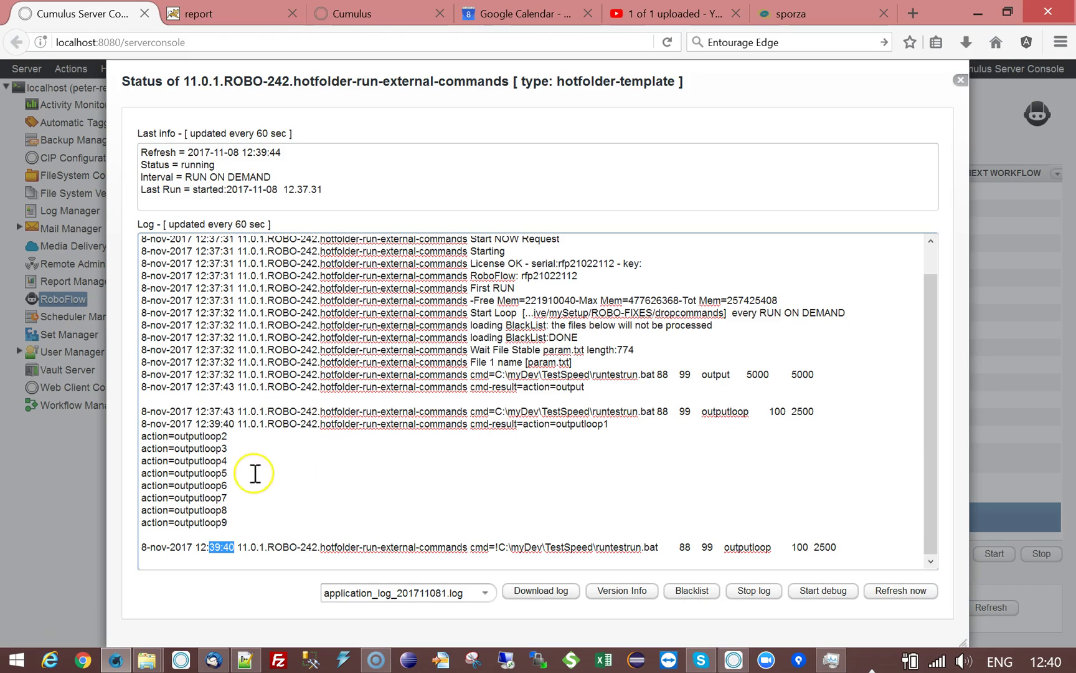
left_click(210, 412)
left_click_drag(235, 410, 234, 425)
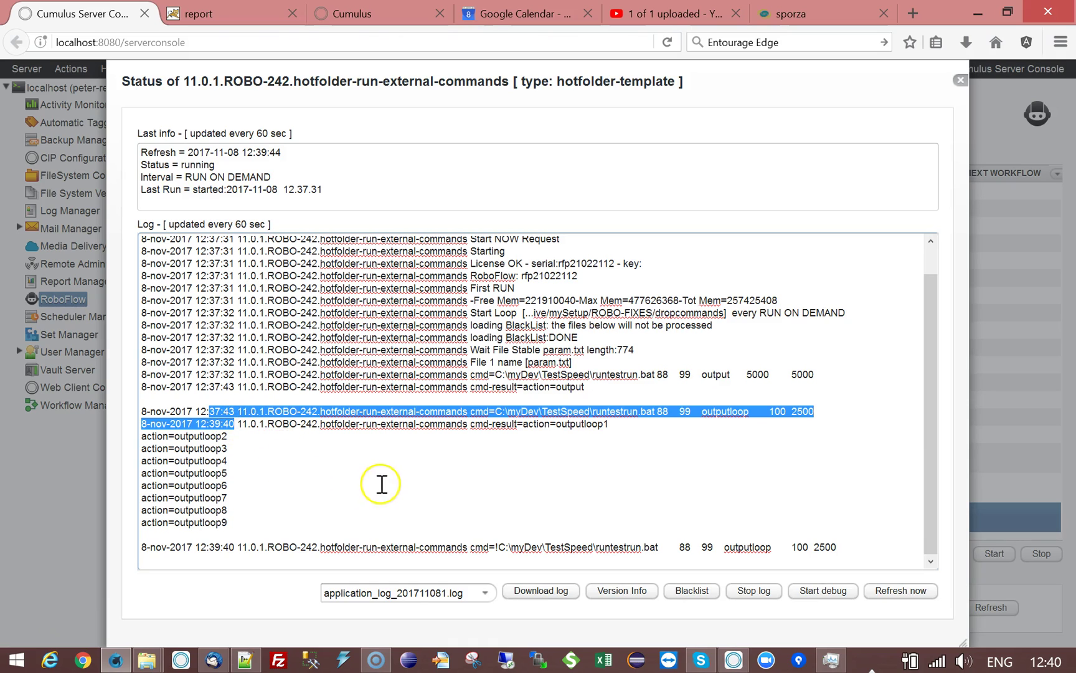
left_click(474, 477)
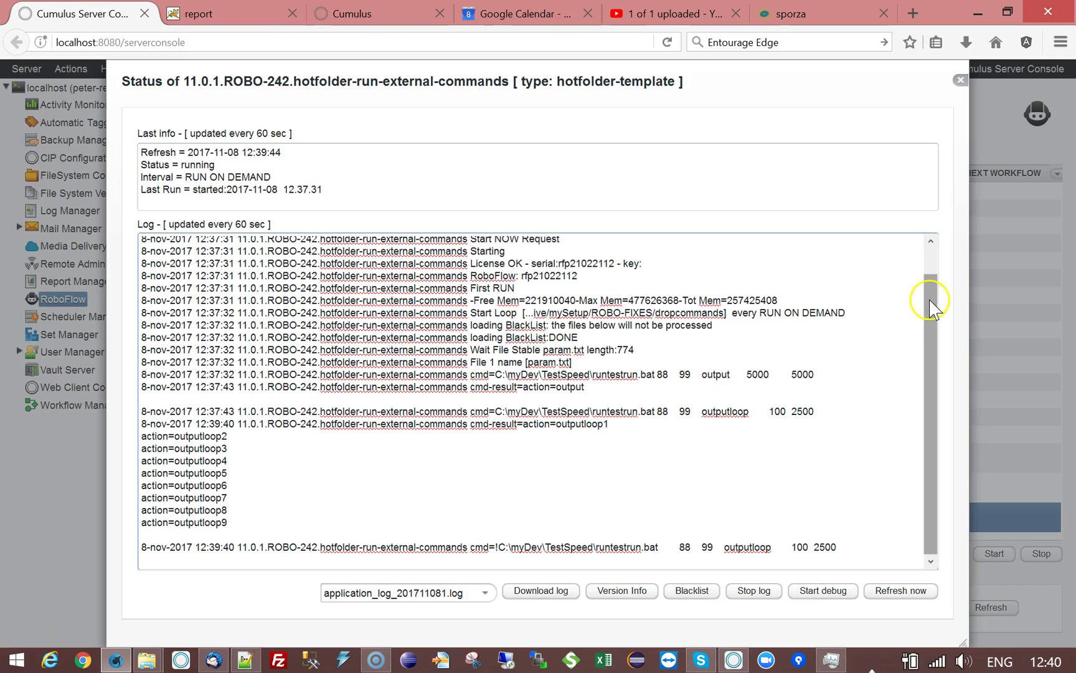
- Examine the exclamation mark before the batch file path in the third logged cmd line
left_click(495, 547)
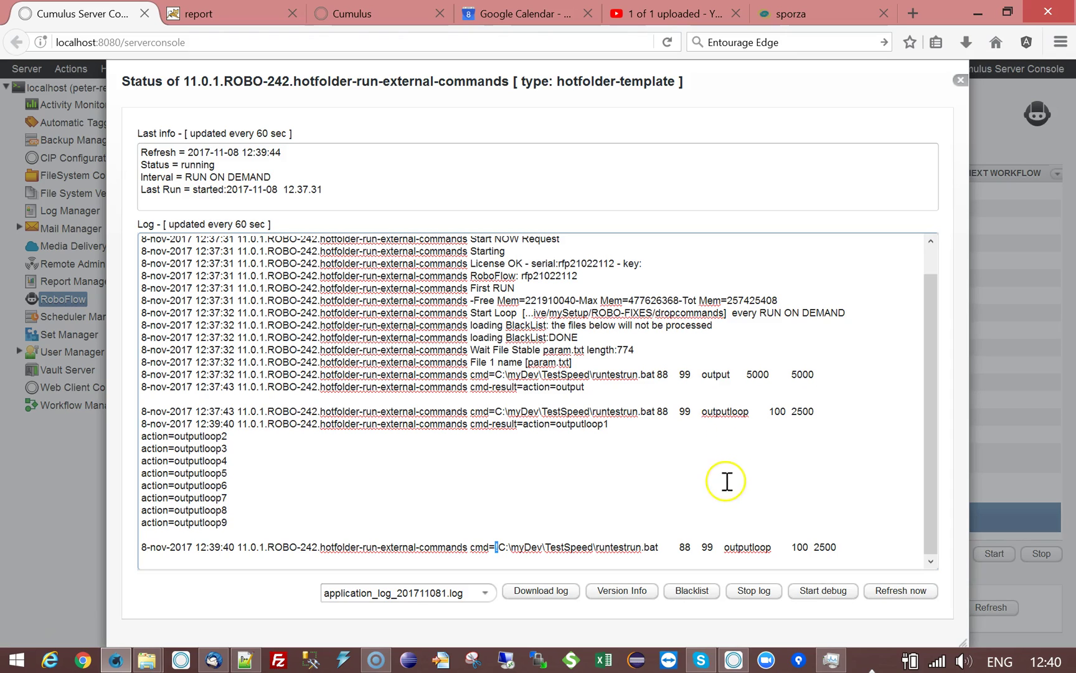
type("!")
left_click(361, 498)
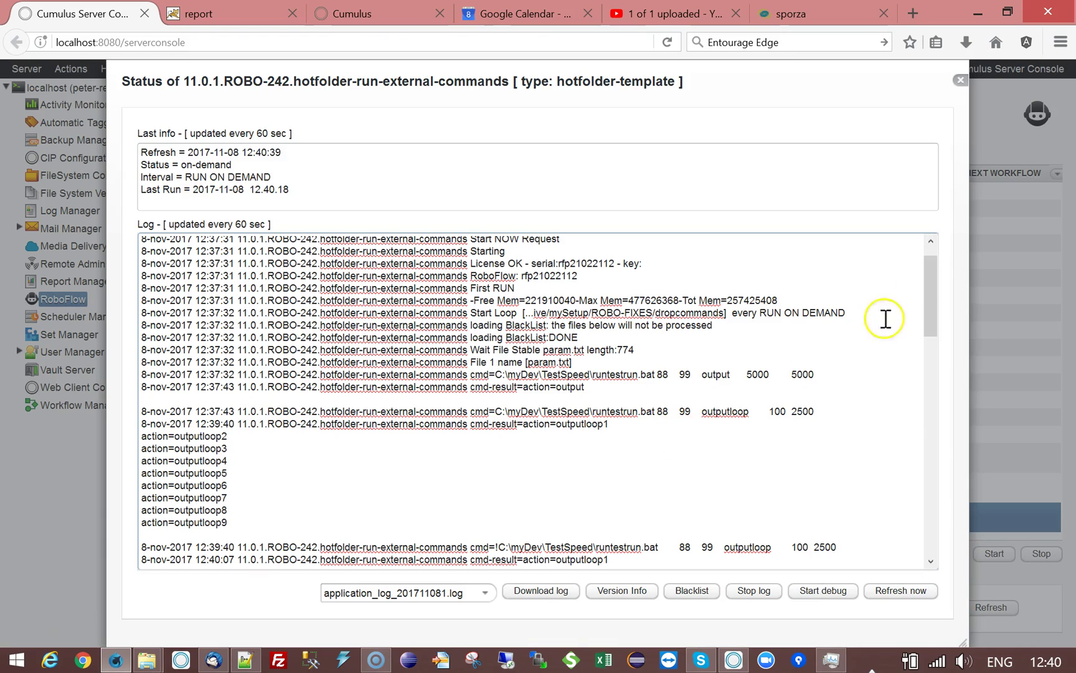
- Compare the outputloop results logged for the second command with those of the third, exclamation-marked command
left_click_drag(932, 272, 933, 303)
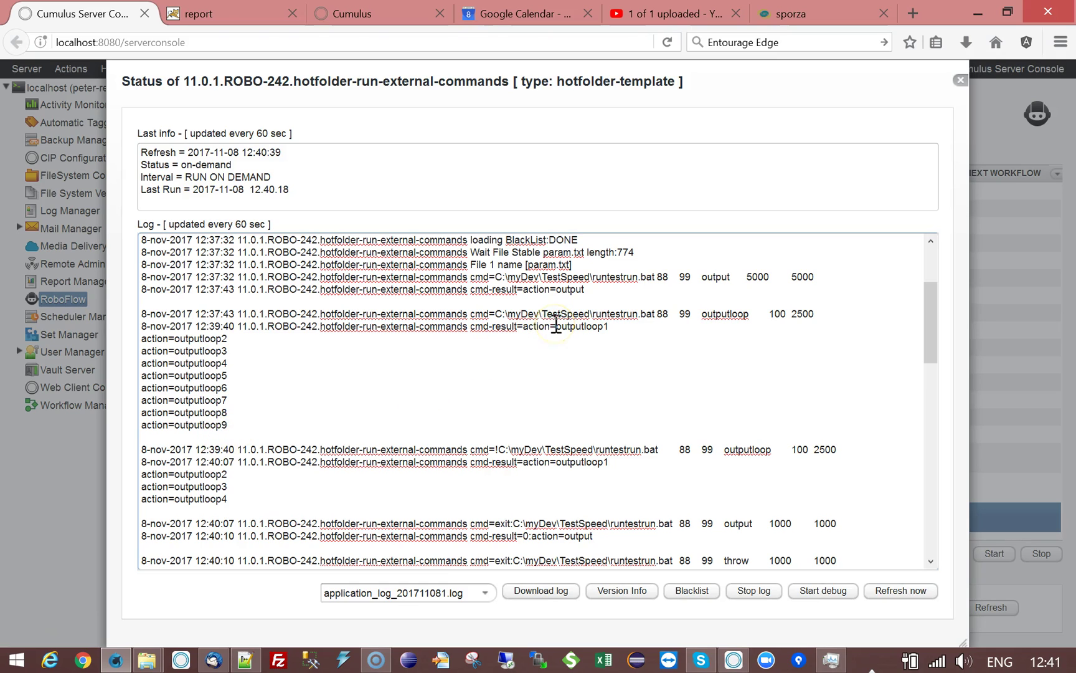
left_click_drag(556, 327, 621, 423)
left_click(319, 423)
left_click_drag(233, 499, 142, 475)
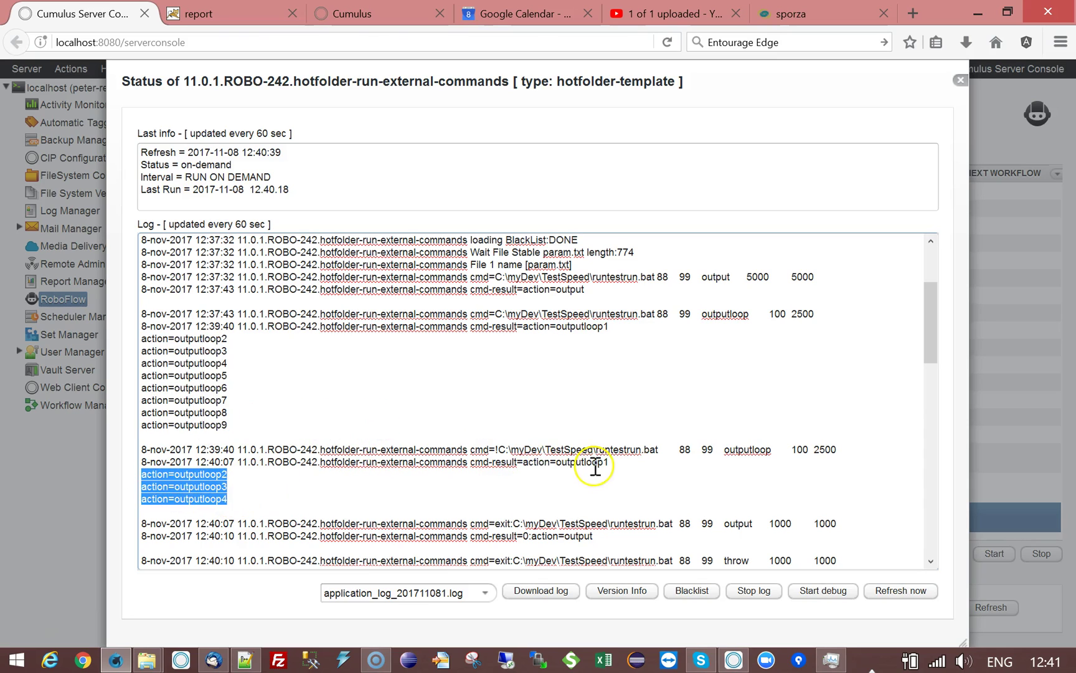
scroll(731, 412, "down", 2)
scroll(716, 413, "down", 2)
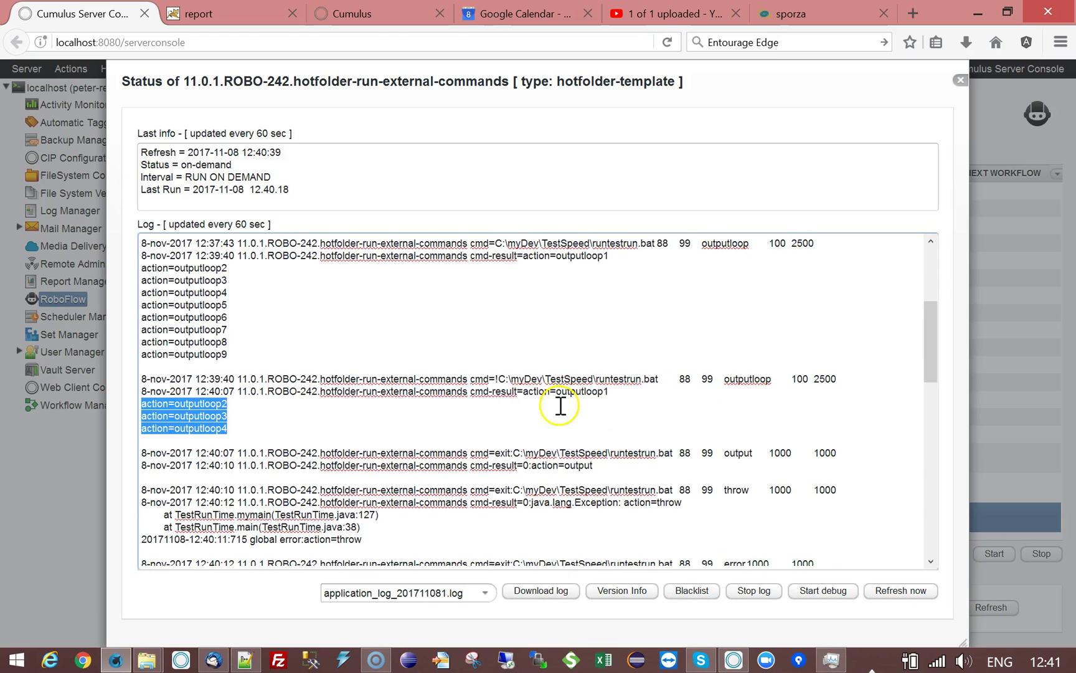
- Check the third command's "!" prefix and its last output lines against the outputloop7 line of the second command
left_click(497, 378)
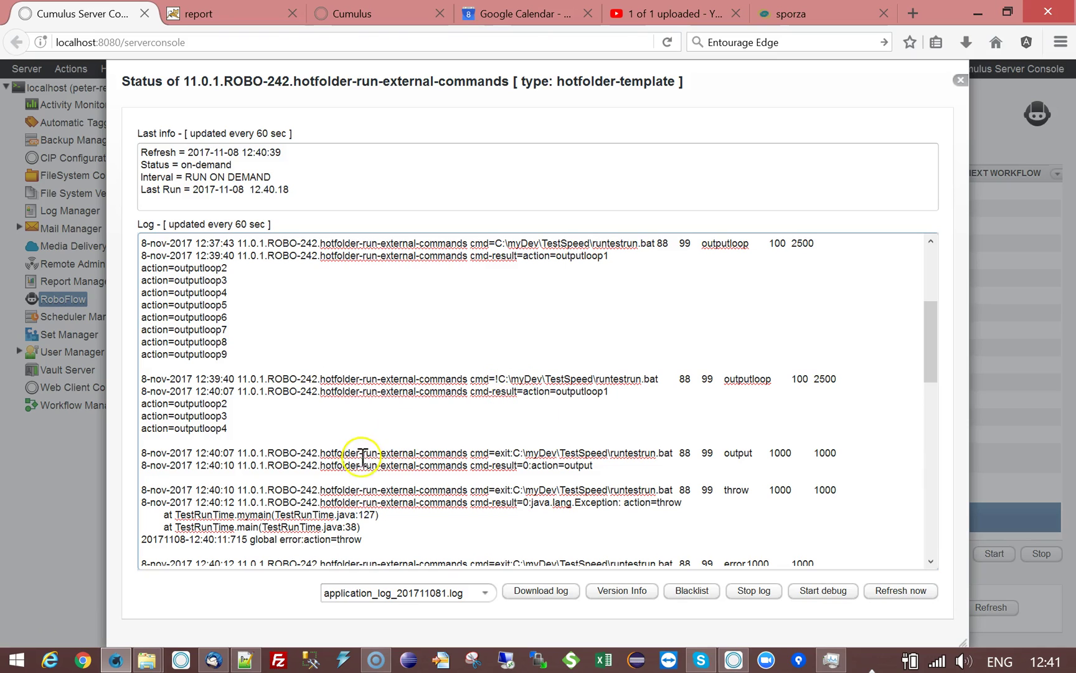
left_click_drag(140, 404, 283, 433)
left_click(284, 418)
left_click(229, 326)
left_click_drag(228, 326, 139, 330)
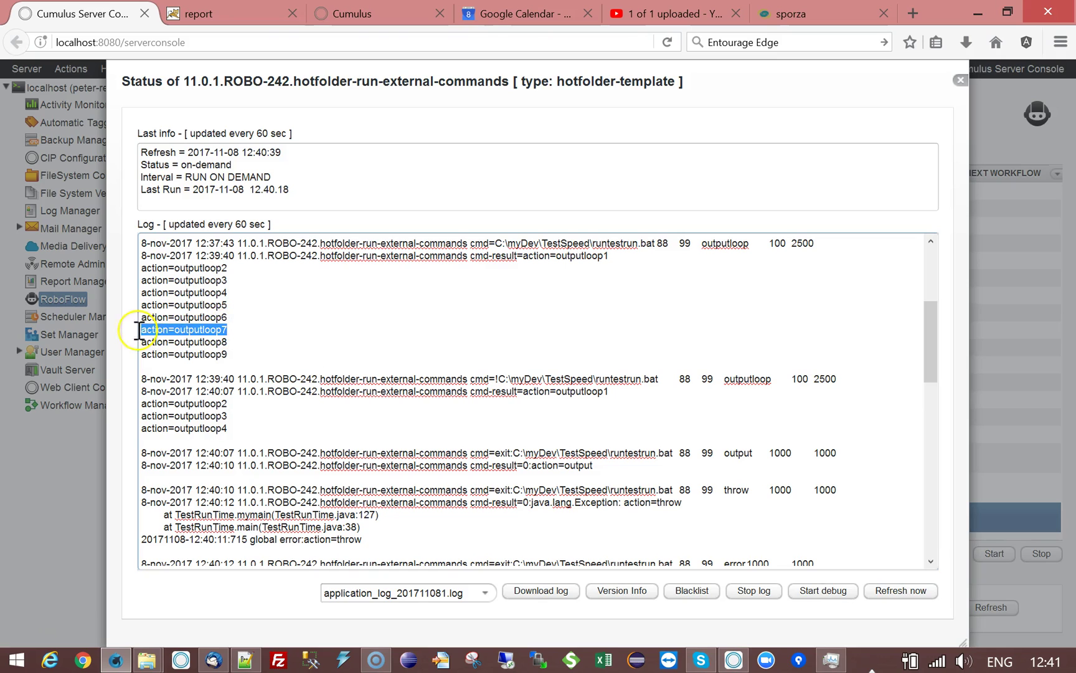
left_click(228, 428)
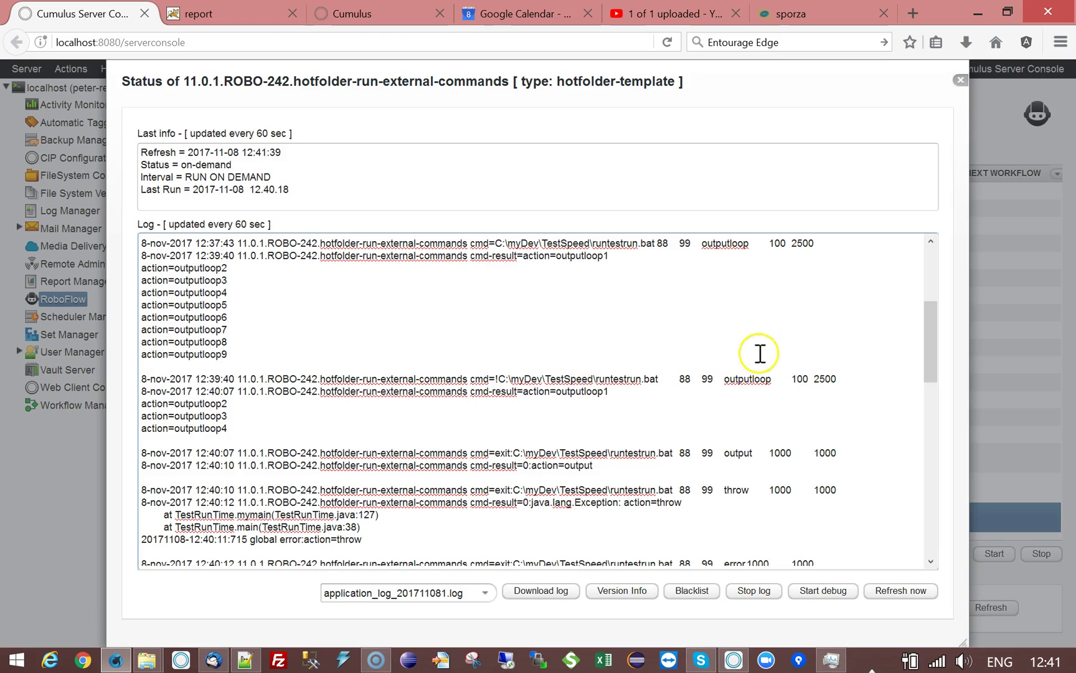
- Examine the exit: prefix of the fourth cmd line and the first command's sleep value and timestamps
left_click_drag(929, 321, 933, 351)
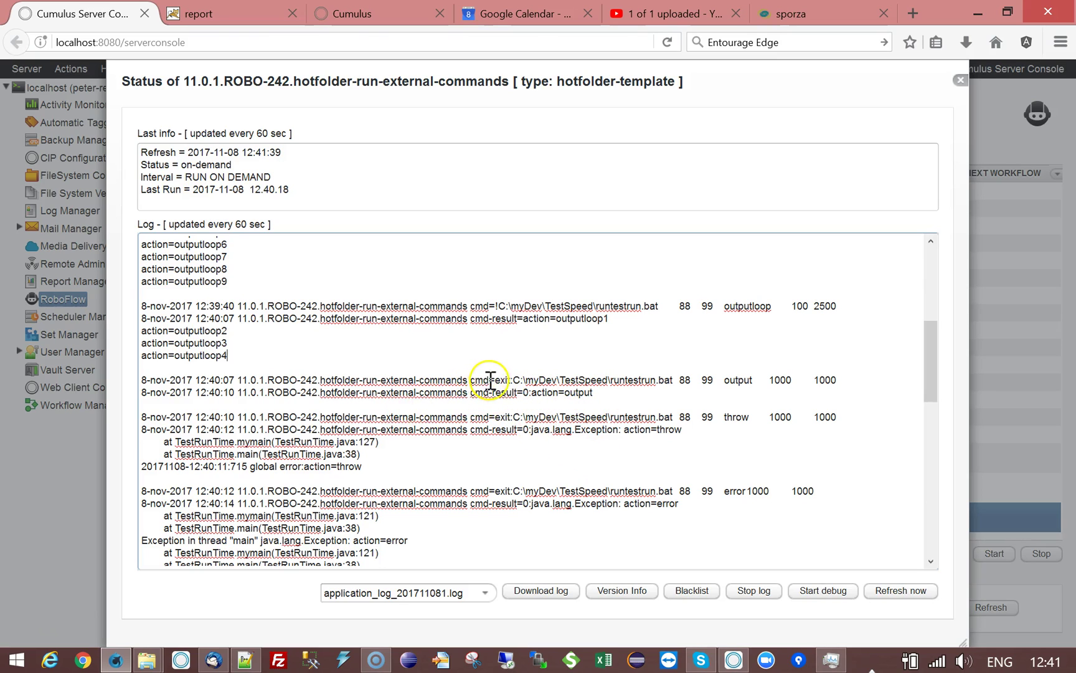
left_click_drag(498, 380, 516, 380)
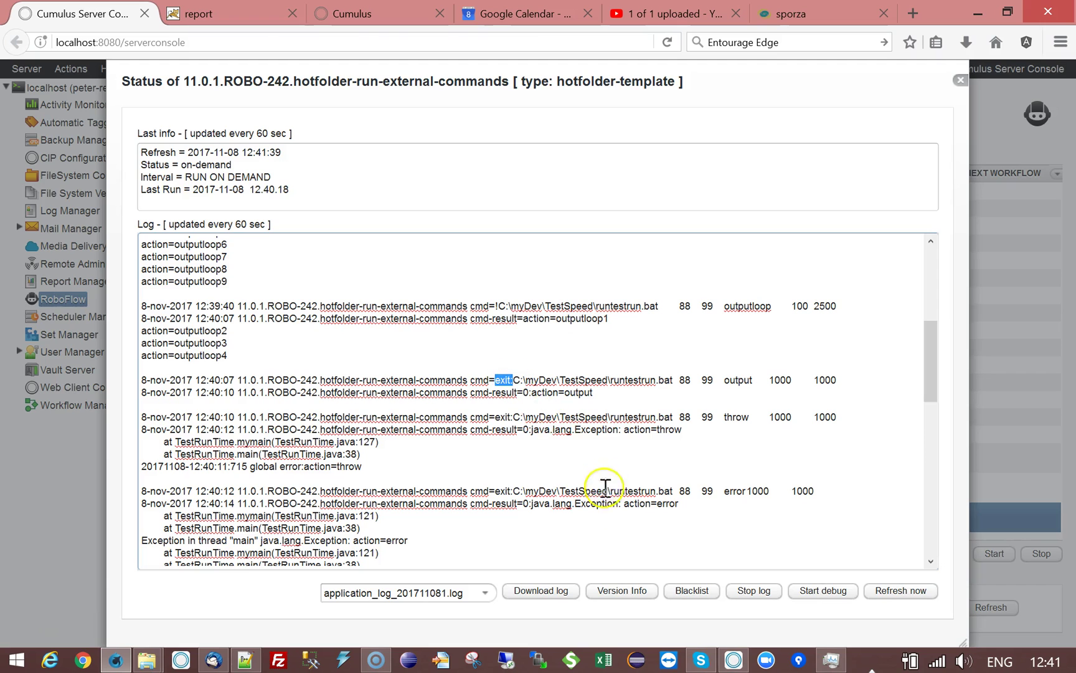
left_click_drag(932, 362, 930, 287)
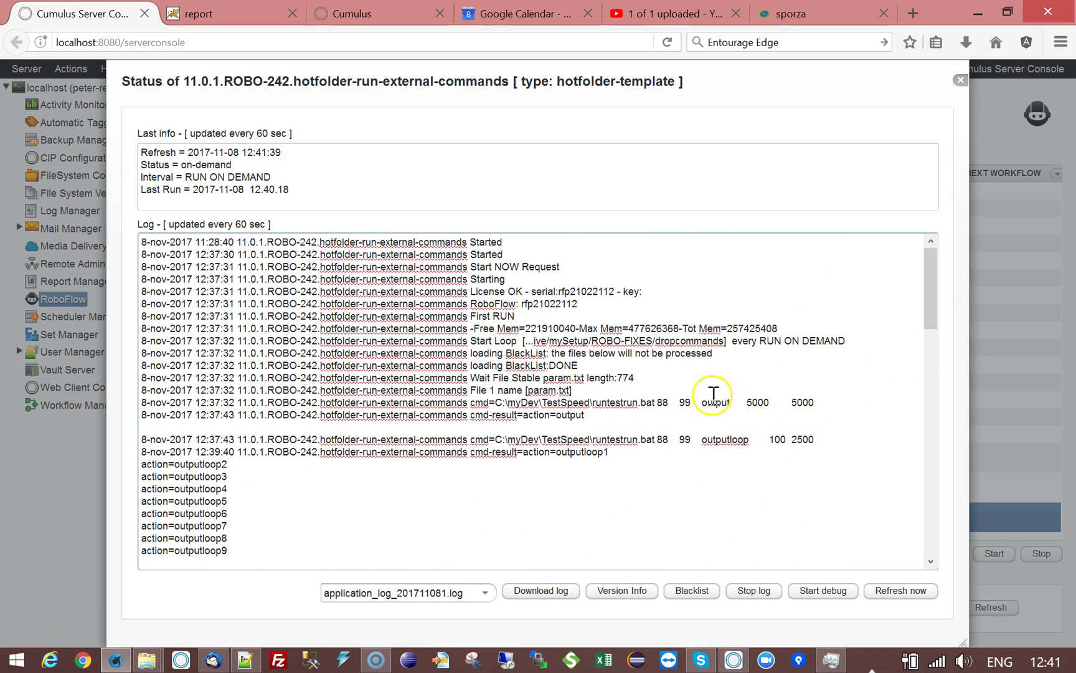
left_click_drag(792, 402, 747, 403)
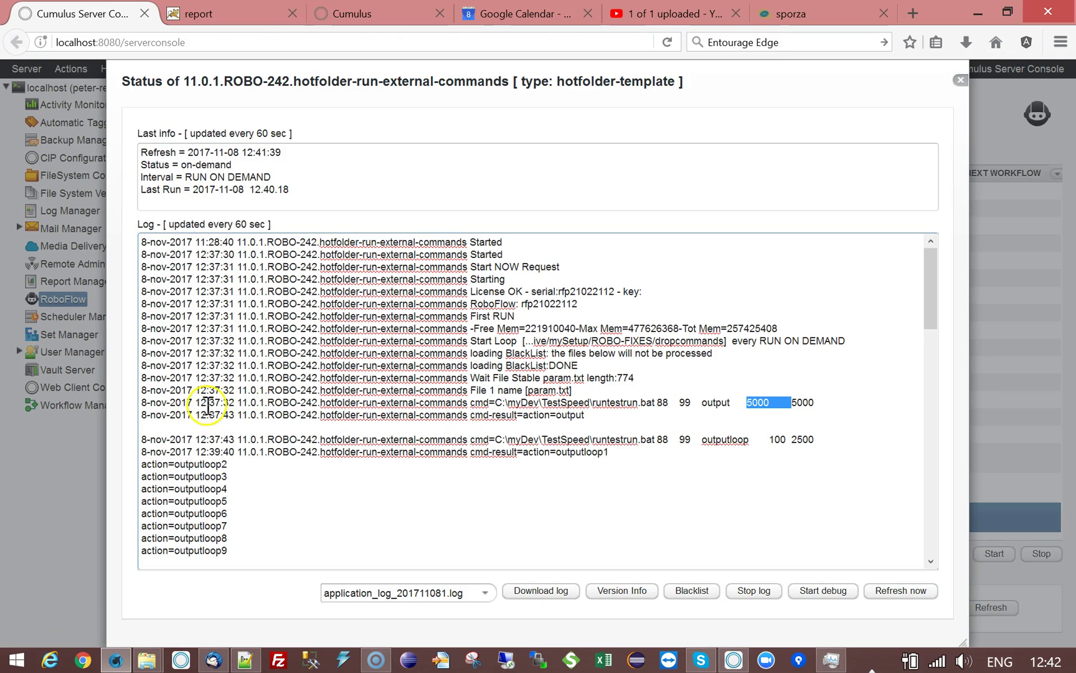
left_click_drag(207, 414, 235, 439)
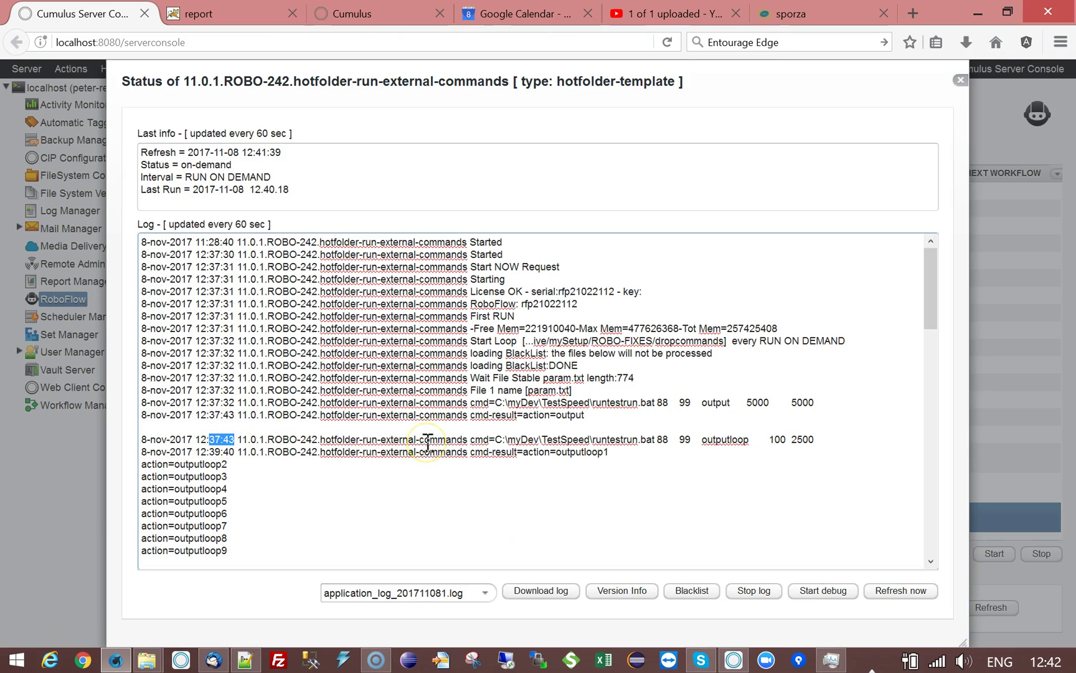
- Review the exit: commands in the log and examine the first one's batch file path and timestamps
scroll(745, 500, "down", 1)
scroll(745, 500, "down", 4)
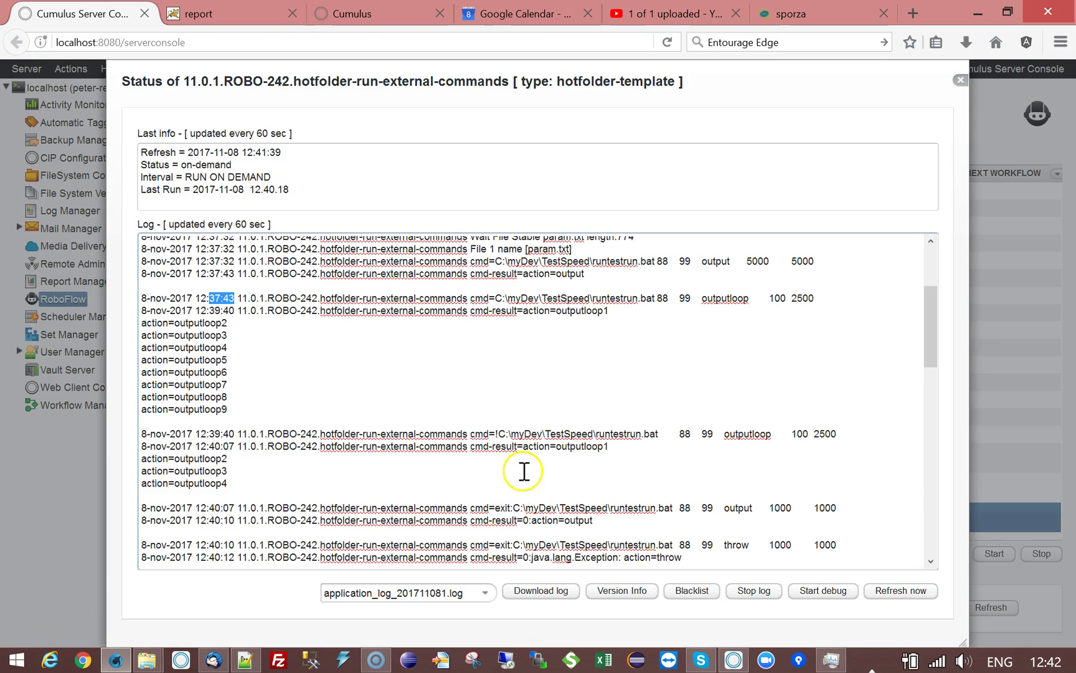
scroll(527, 469, "down", 4)
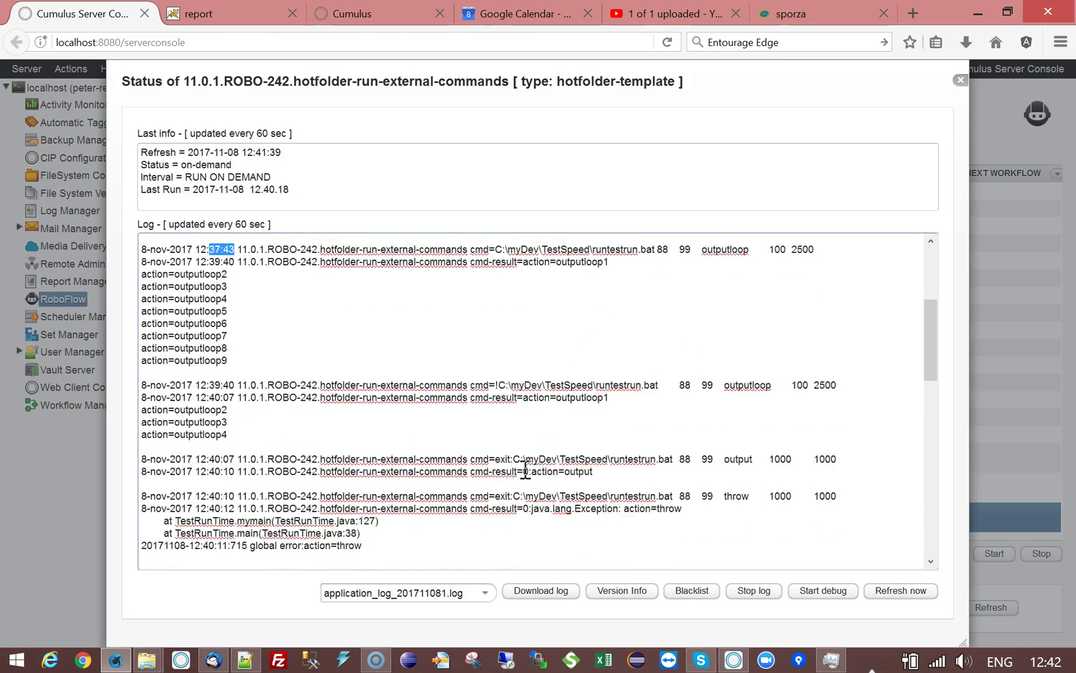
scroll(534, 455, "down", 2)
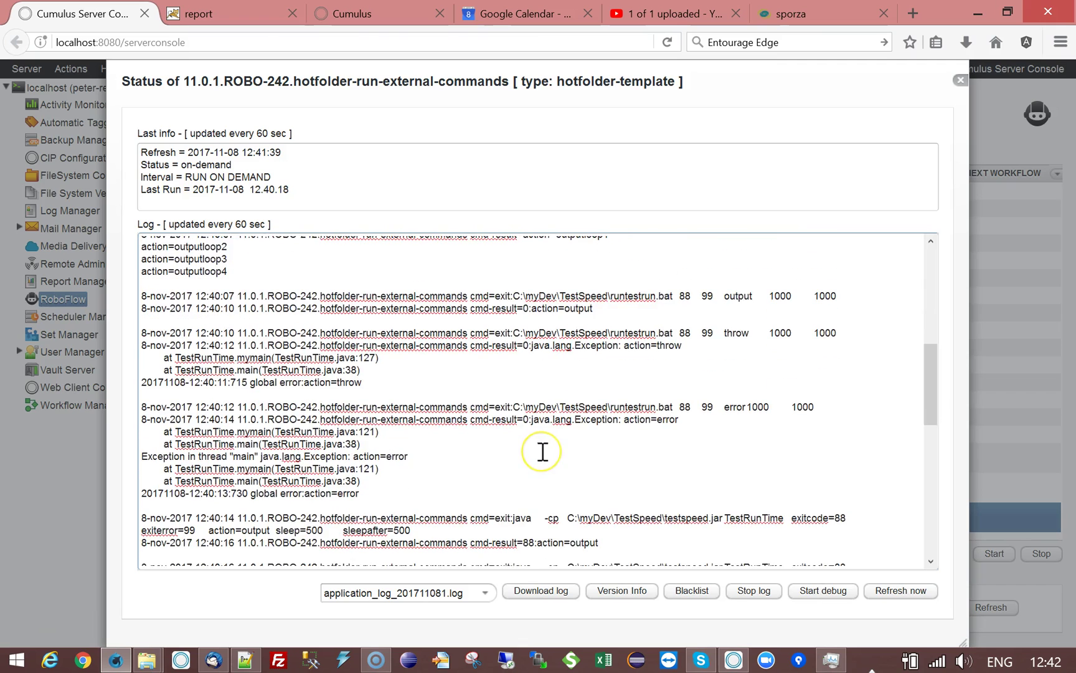
scroll(539, 453, "up", 2)
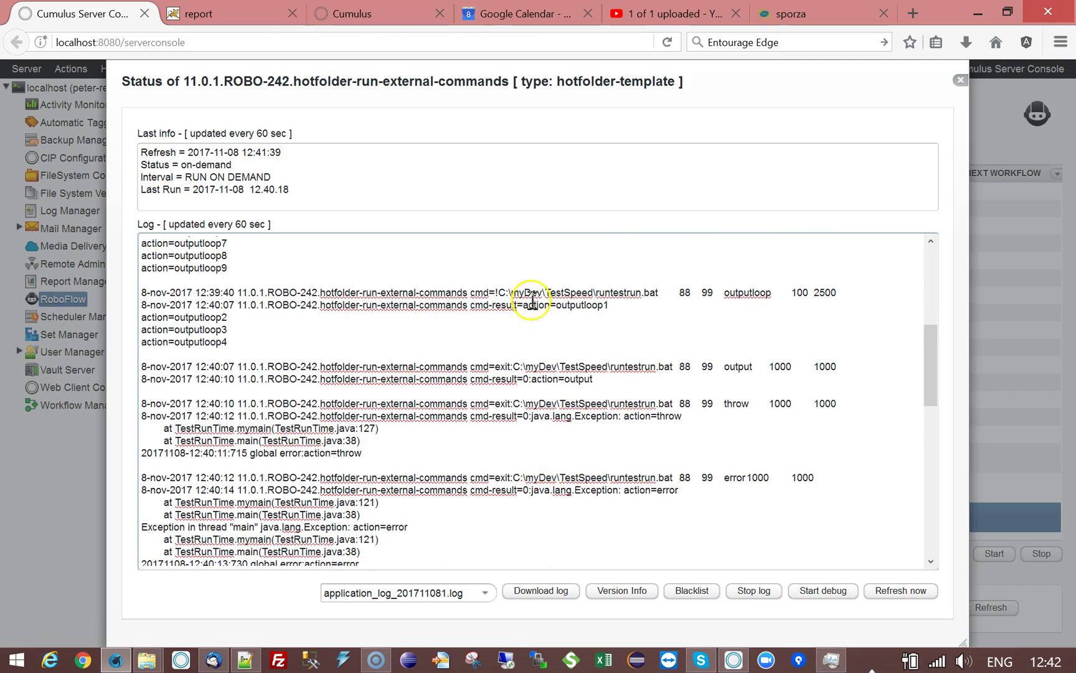
left_click(656, 366)
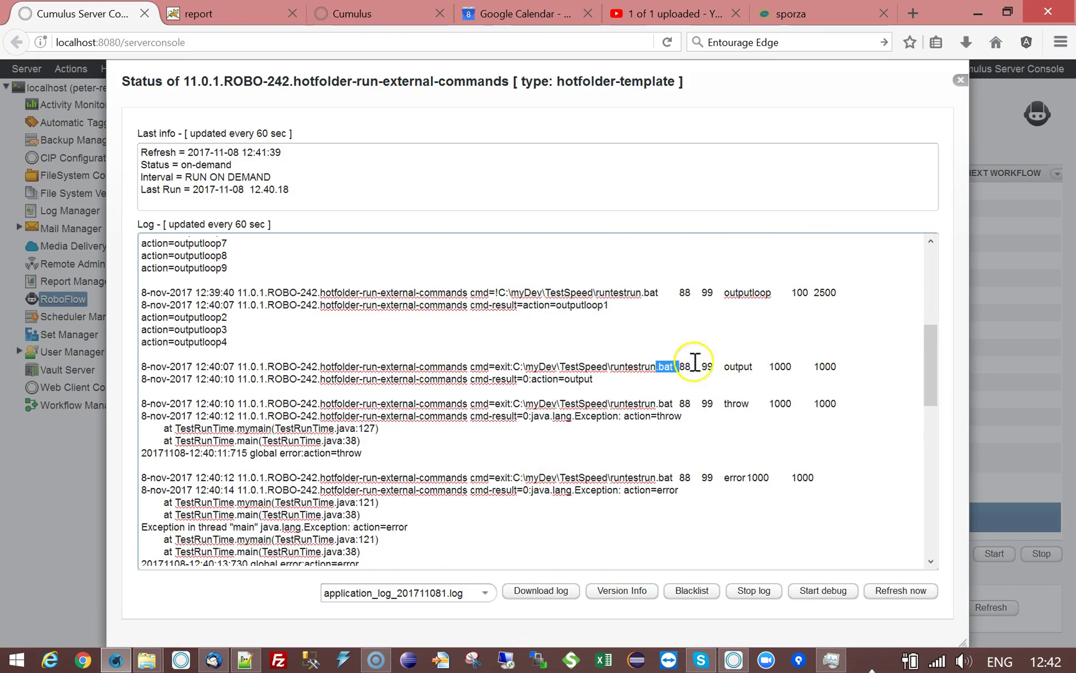
key("shift+Home")
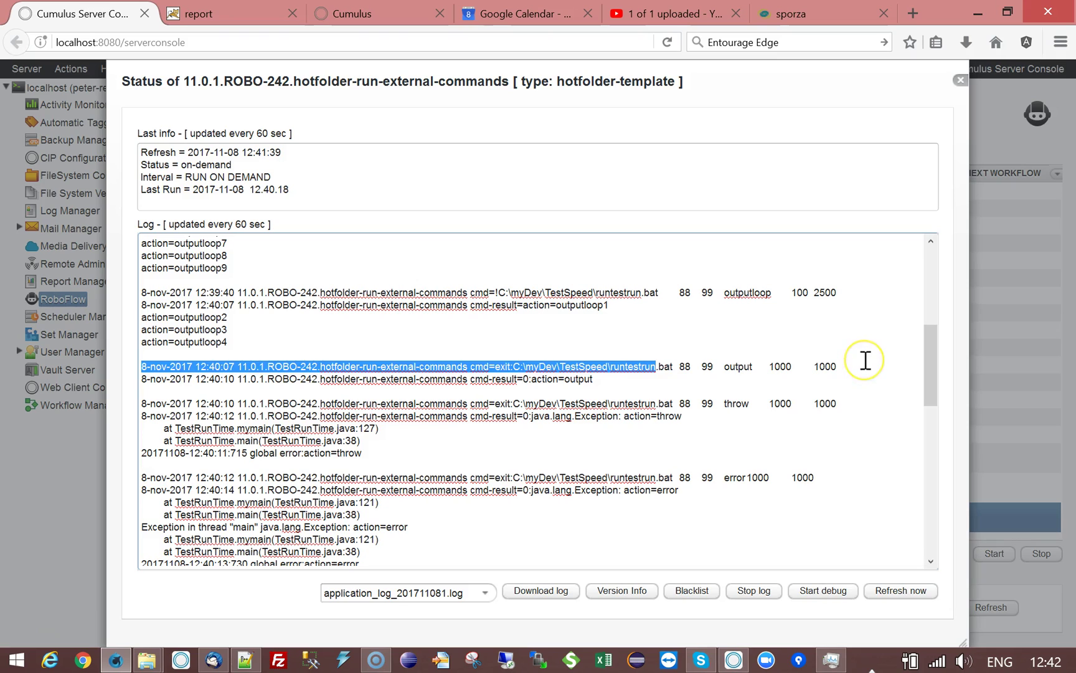
left_click(262, 369)
left_click_drag(208, 367, 241, 377)
- Examine the exit value in the first exit: command's cmd-result against its 88 and 99 parameters
left_click(539, 378)
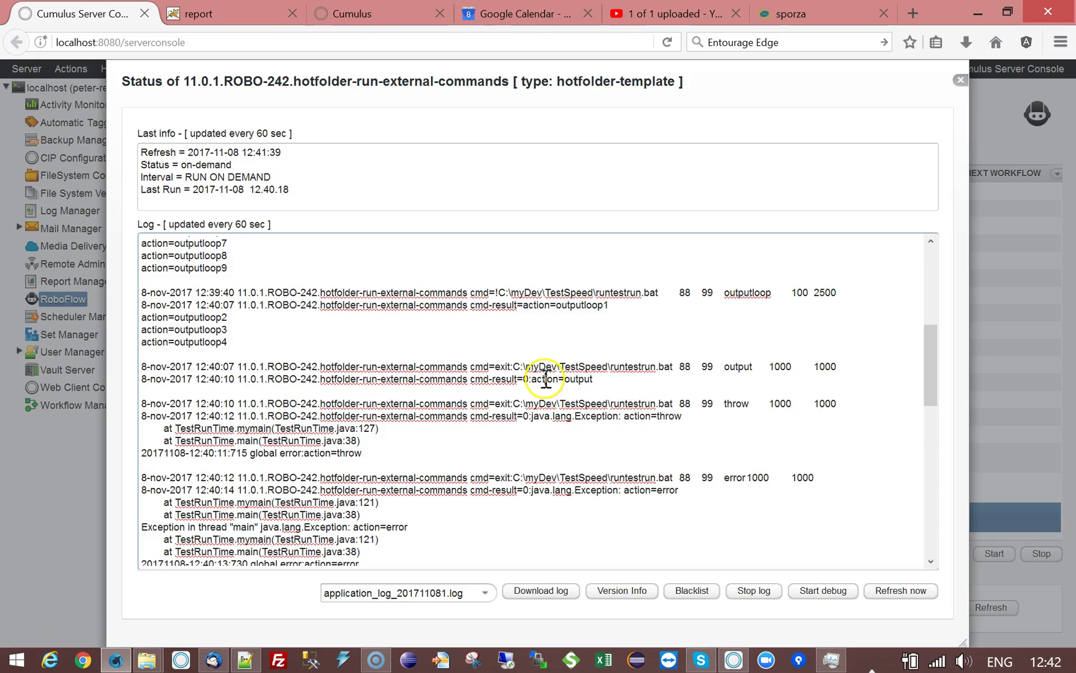
left_click_drag(515, 379, 529, 380)
left_click(527, 381)
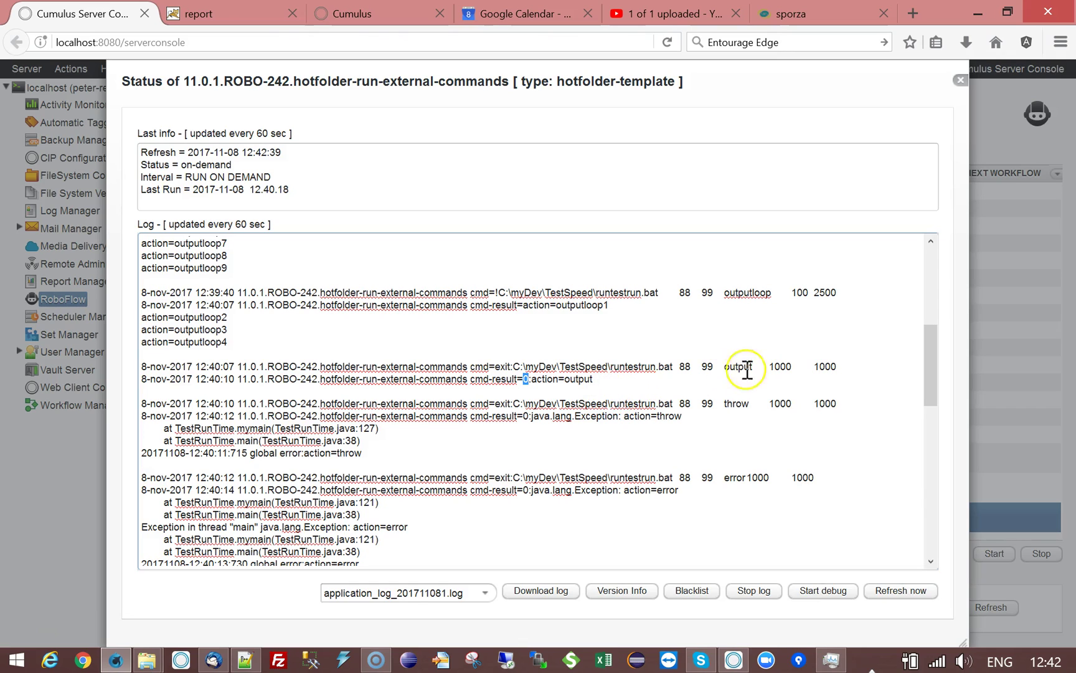
double_click(685, 366)
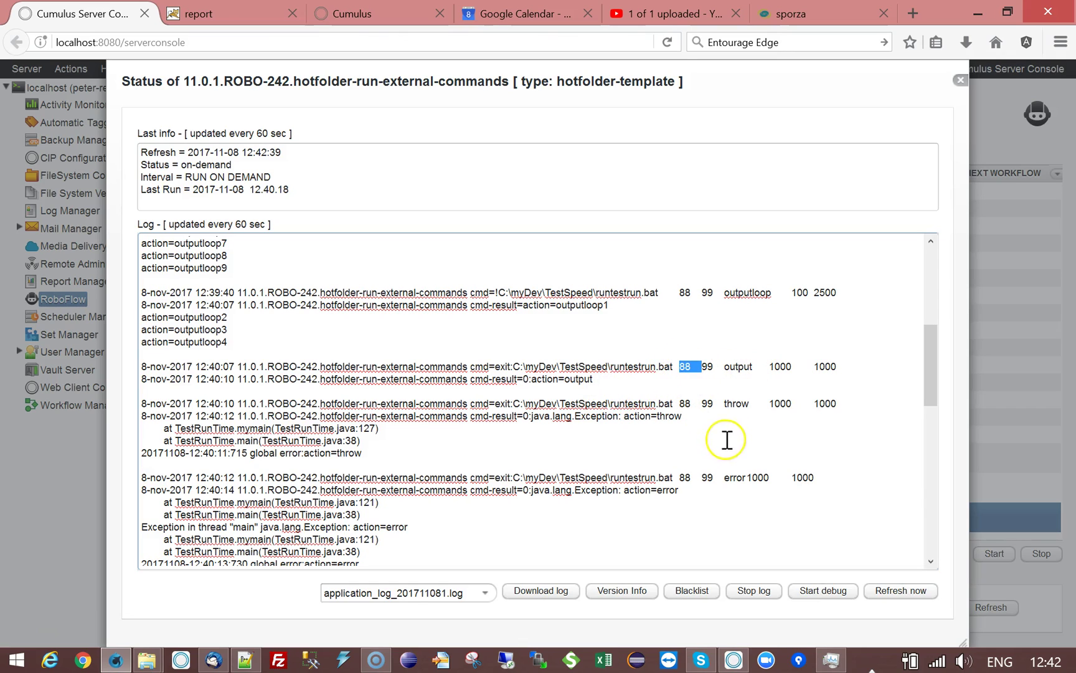
double_click(707, 366)
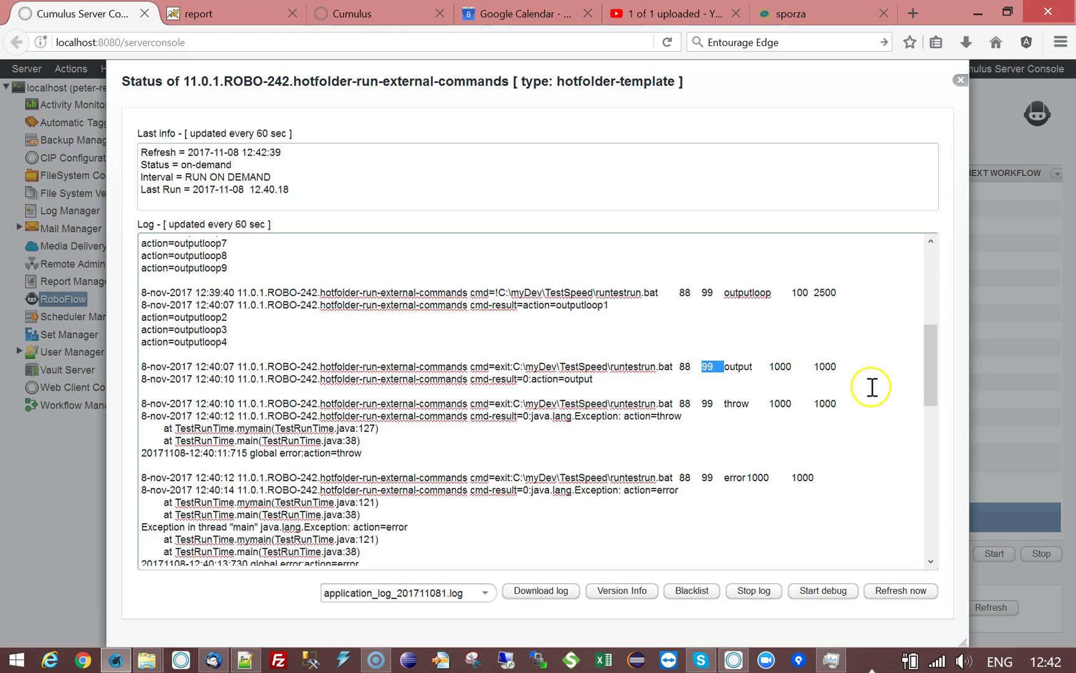
- Examine the throw parameter of the second exit: batch command and the exception text in its cmd-result
left_click(530, 415)
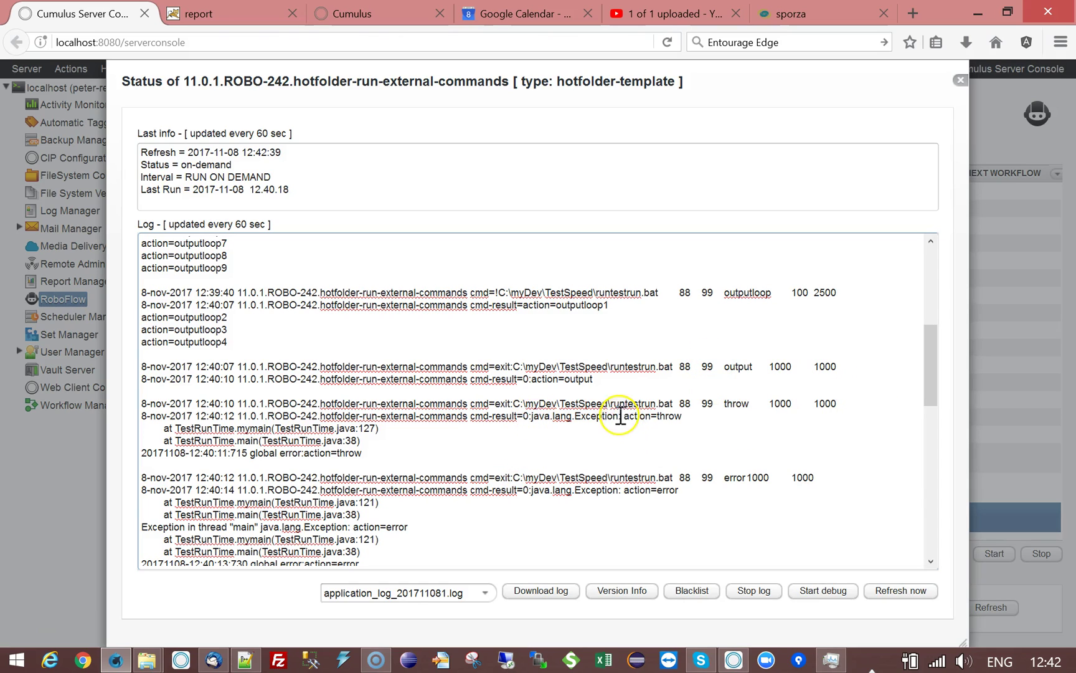
double_click(730, 404)
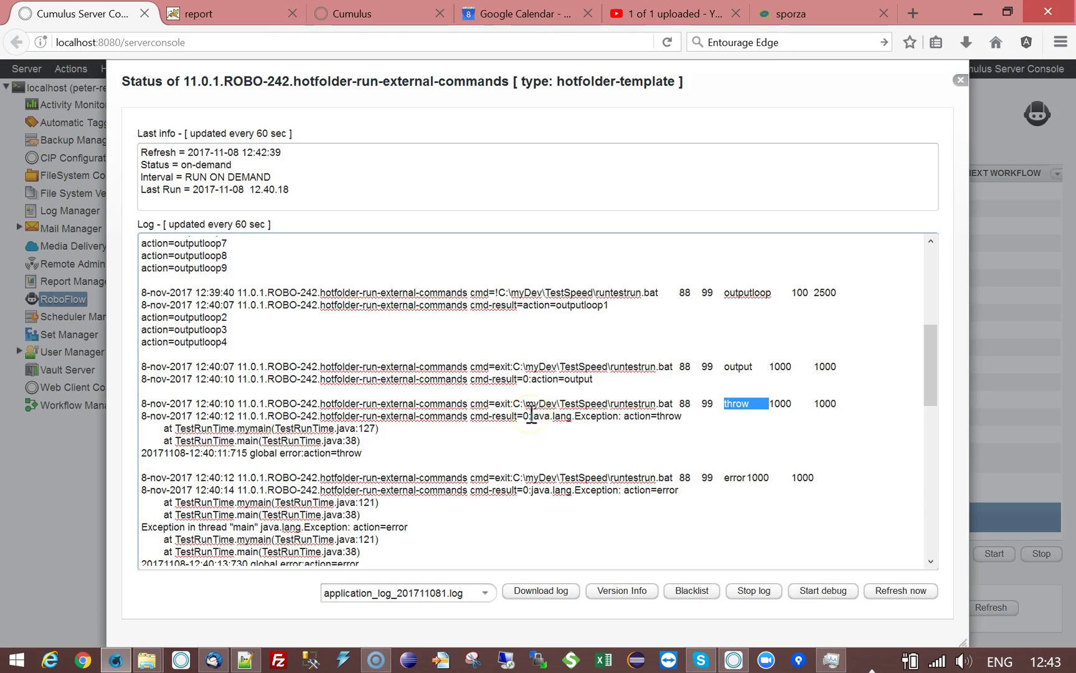
mouse_move(531, 415)
left_mouse_down()
mouse_move(714, 411)
mouse_move(724, 454)
left_mouse_up()
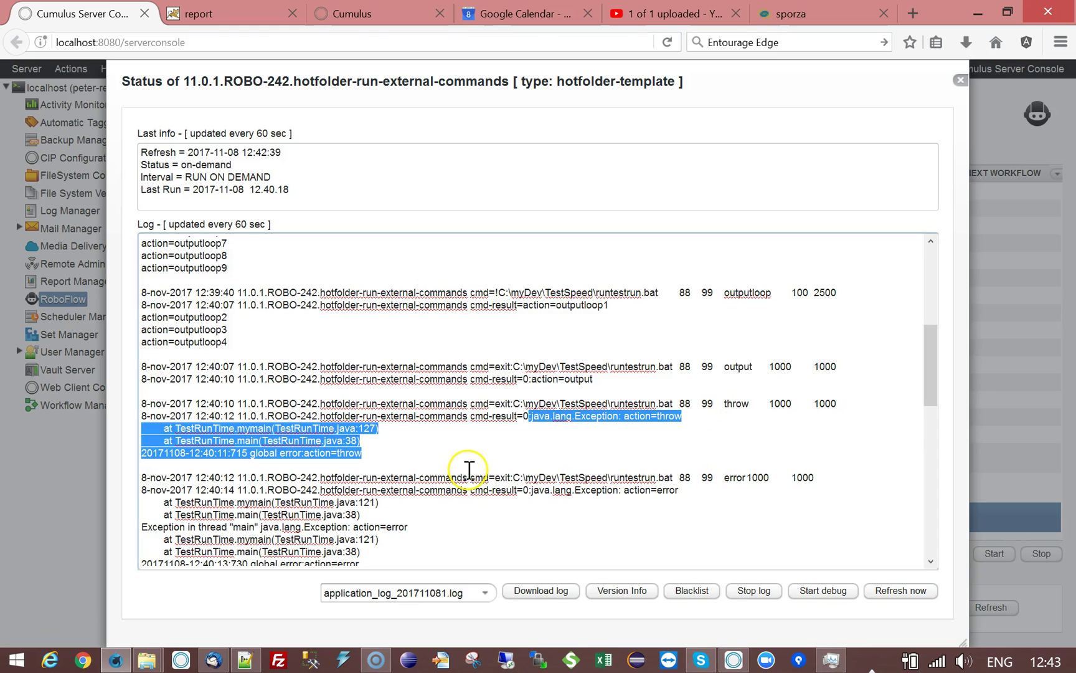
left_click(505, 419)
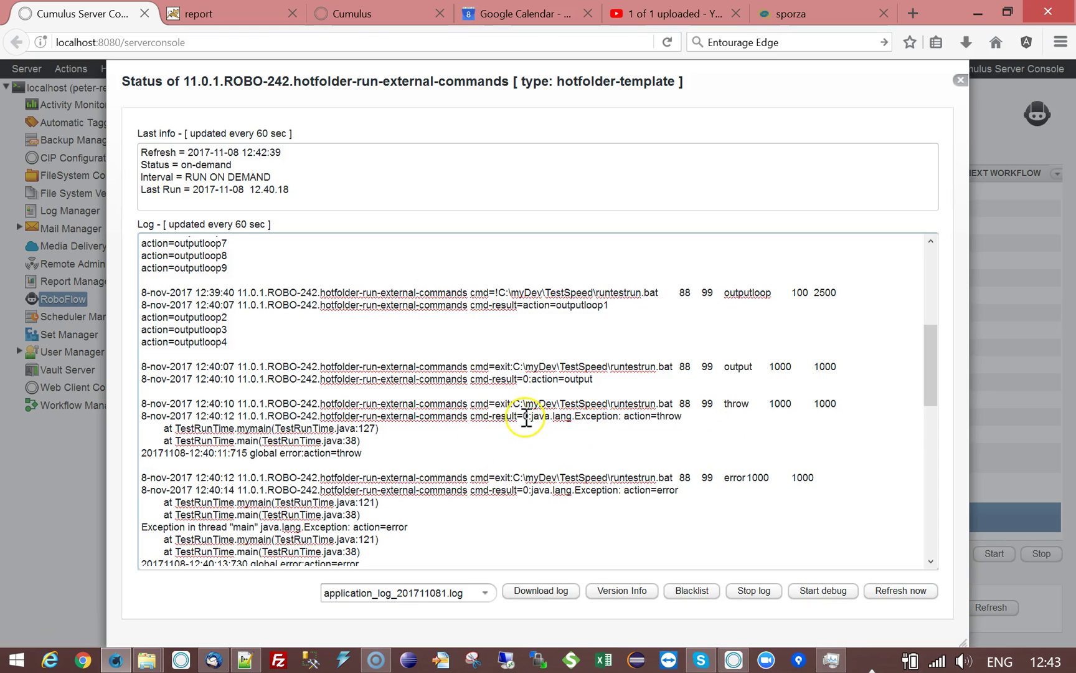
- Check the exit value in the throw batch command's cmd-result against its batch file path
double_click(525, 416)
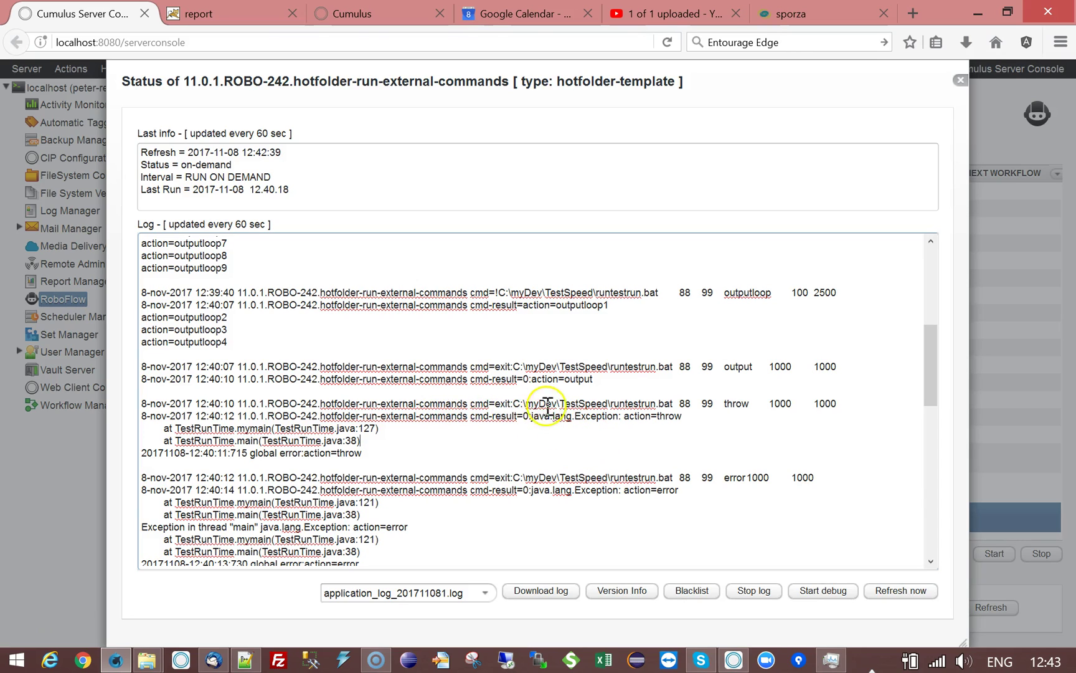
left_click_drag(515, 404, 671, 404)
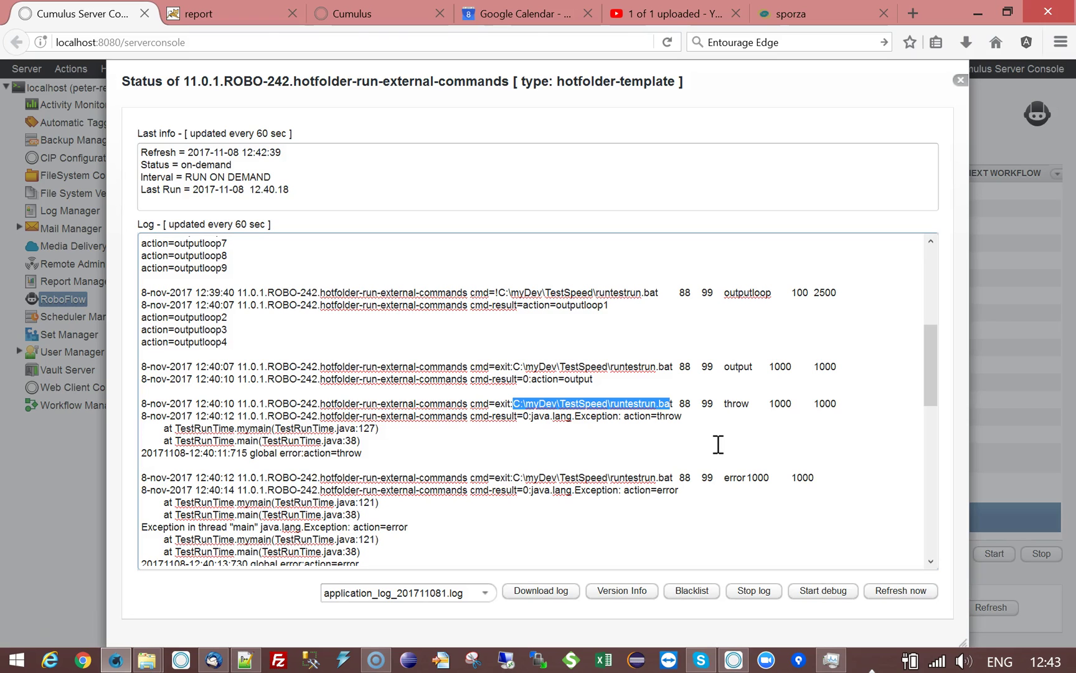
scroll(825, 468, "down", 2)
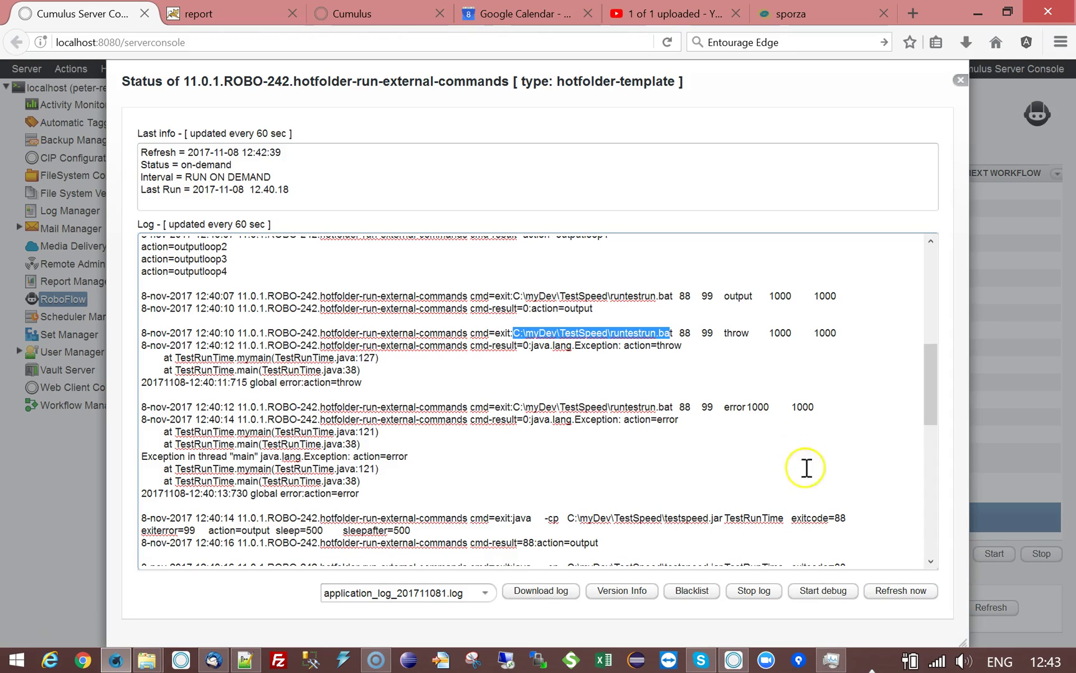
left_click(526, 346)
double_click(526, 346)
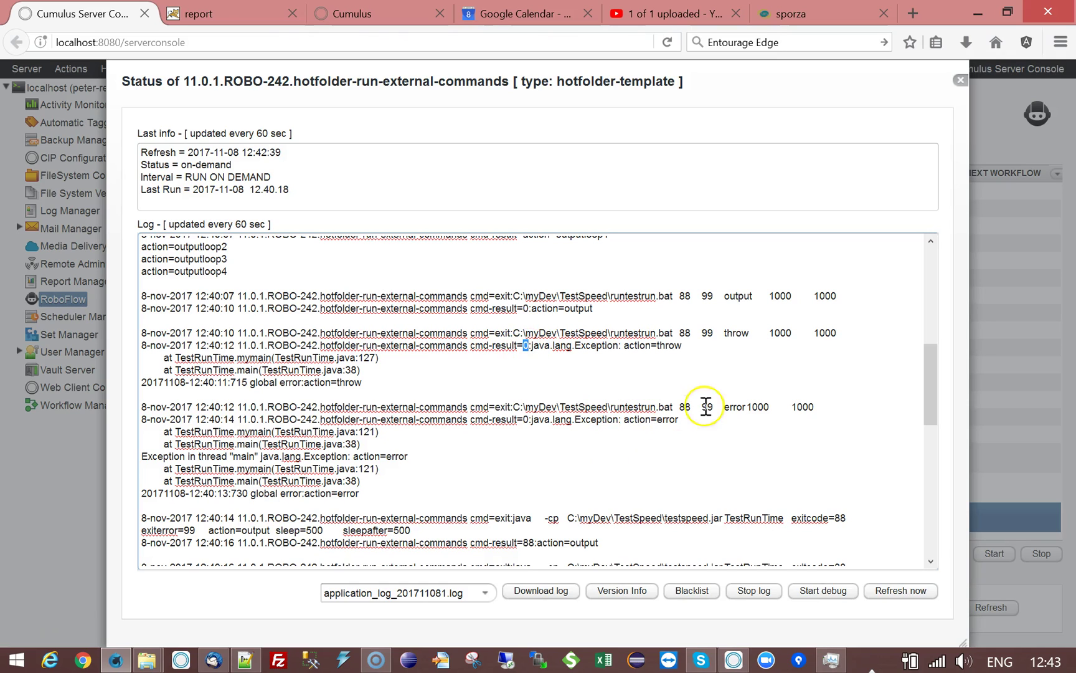
- Examine the error batch command's action and exit code parameters together with the exception lines it outputs
left_click_drag(724, 407, 764, 405)
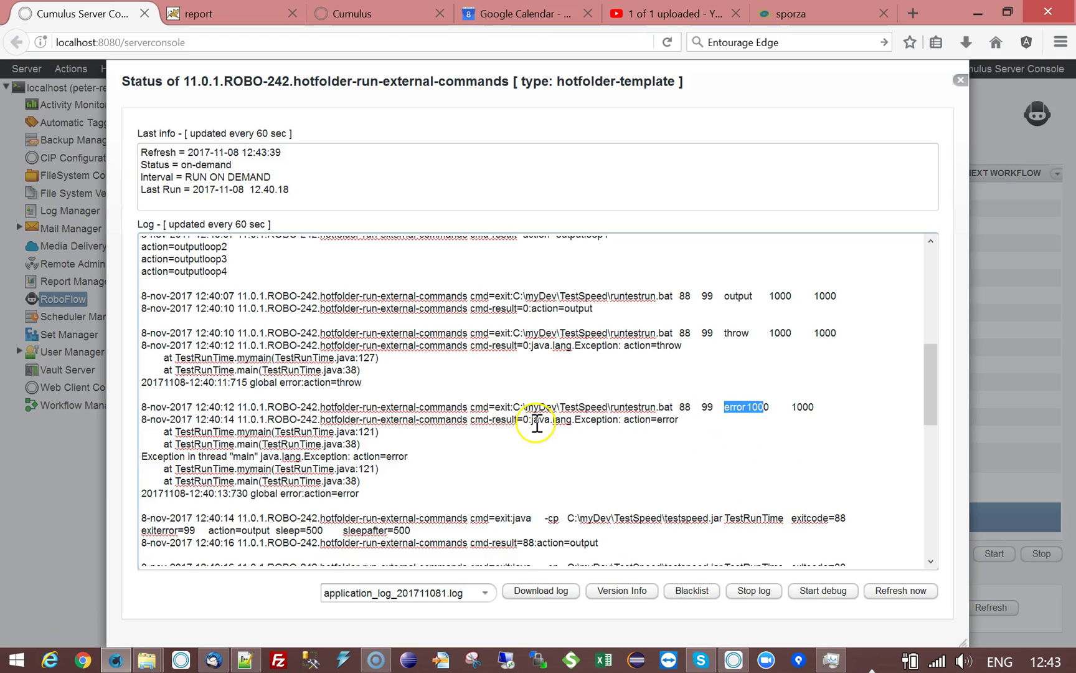
left_click_drag(678, 407, 702, 407)
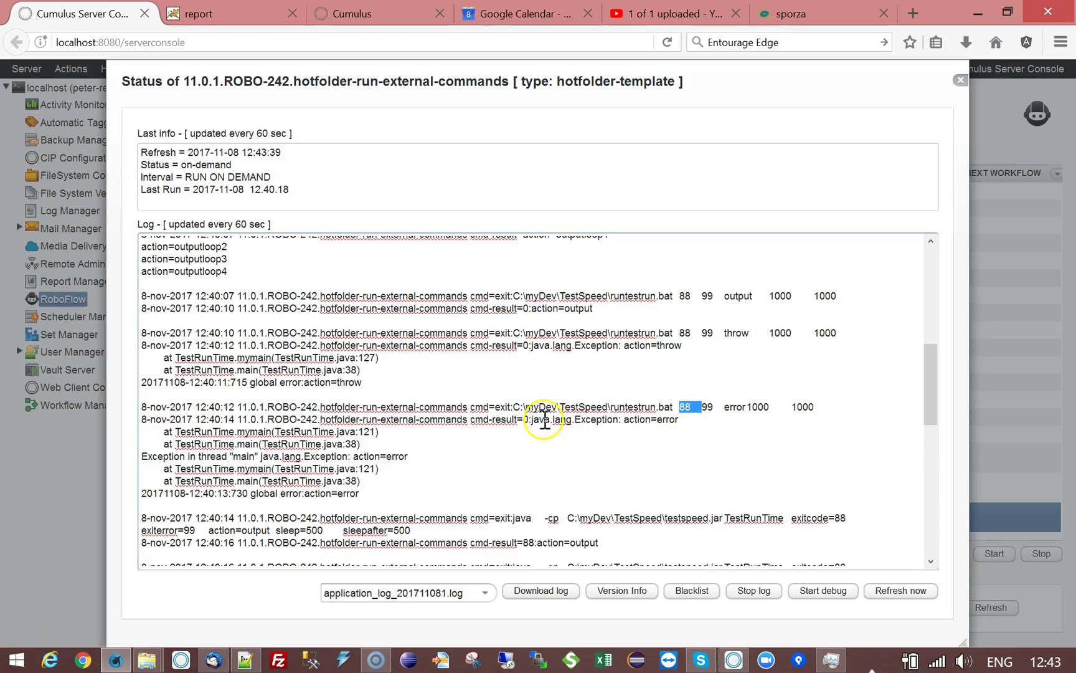
mouse_move(646, 420)
left_mouse_down()
mouse_move(685, 421)
mouse_move(728, 489)
left_mouse_up()
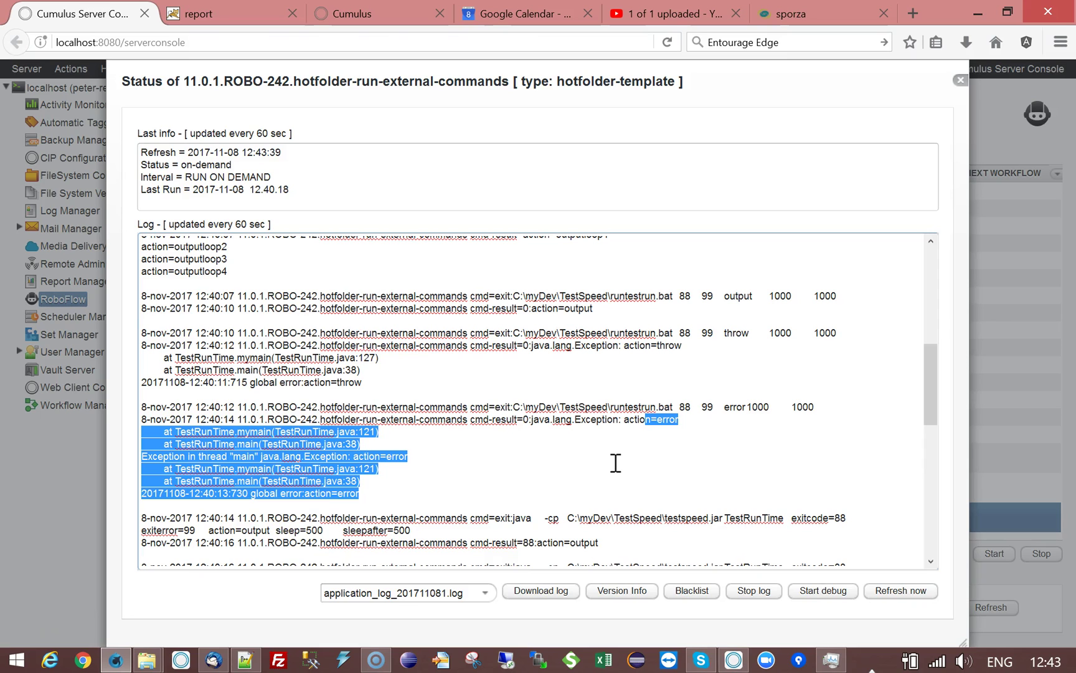
- Examine the first exit:java command in the log, including its java call, testspeed.jar path and arguments
left_click_drag(928, 374, 931, 404)
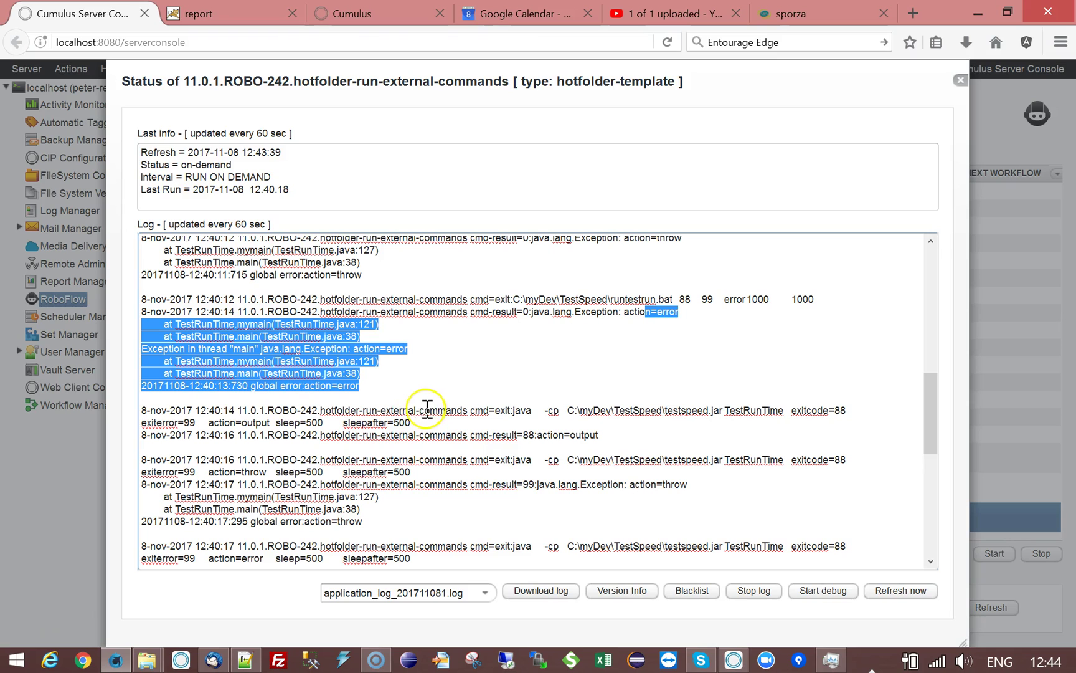
left_click(498, 411)
scroll(516, 420, "down", 4)
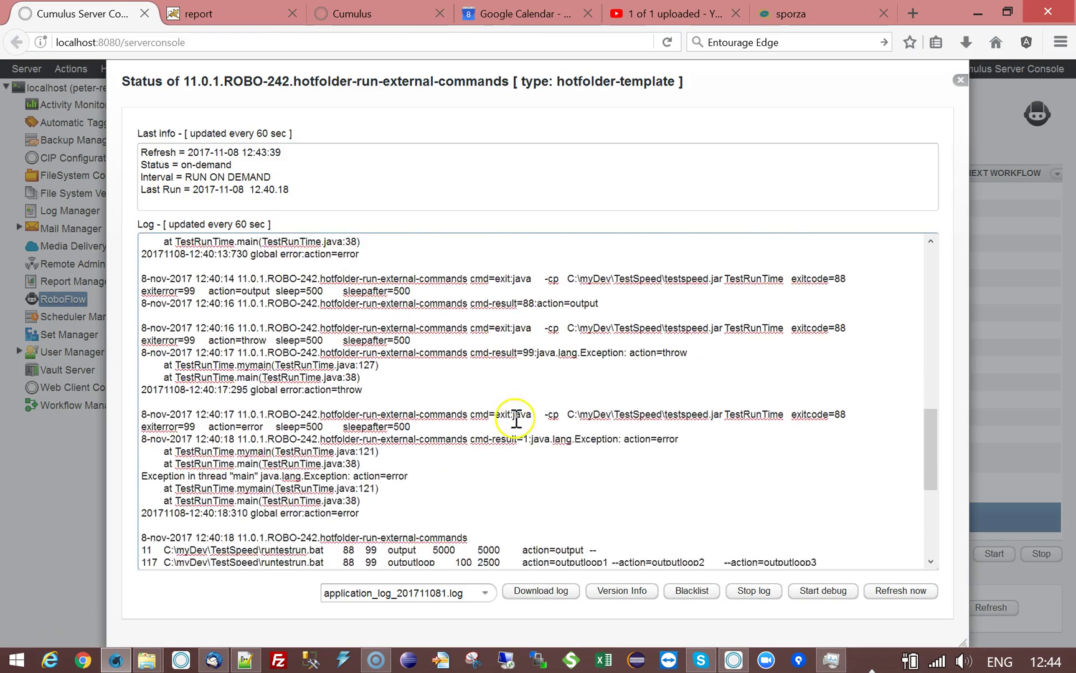
scroll(673, 330, "up", 2)
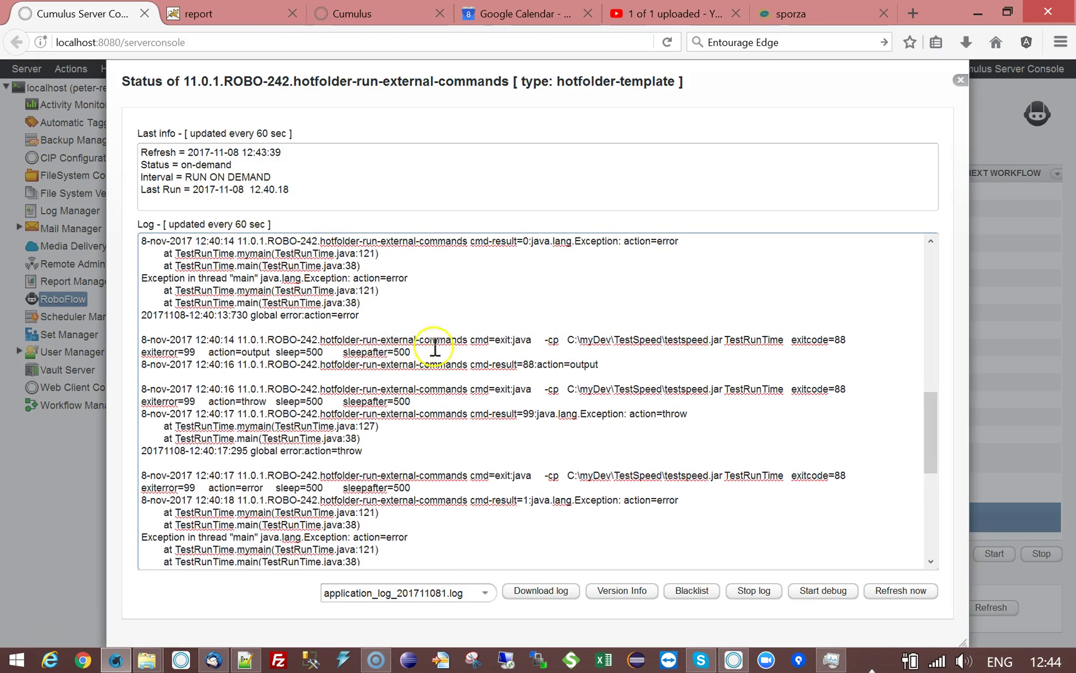
left_click(497, 340)
left_click_drag(567, 341, 432, 355)
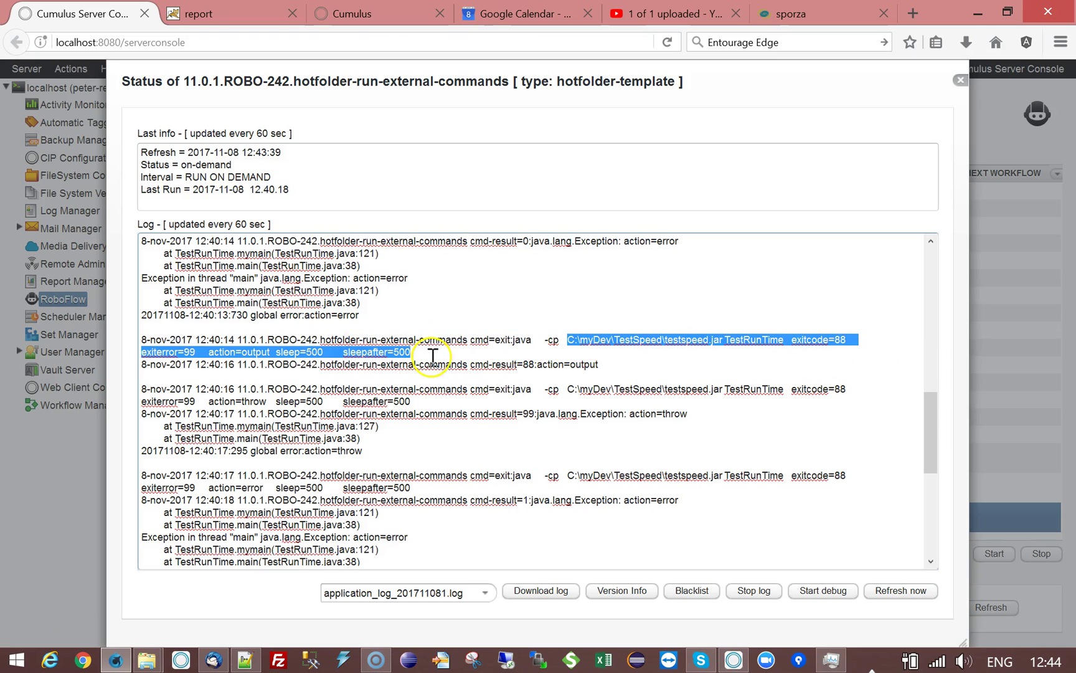
left_click(488, 342)
left_click_drag(495, 342, 555, 346)
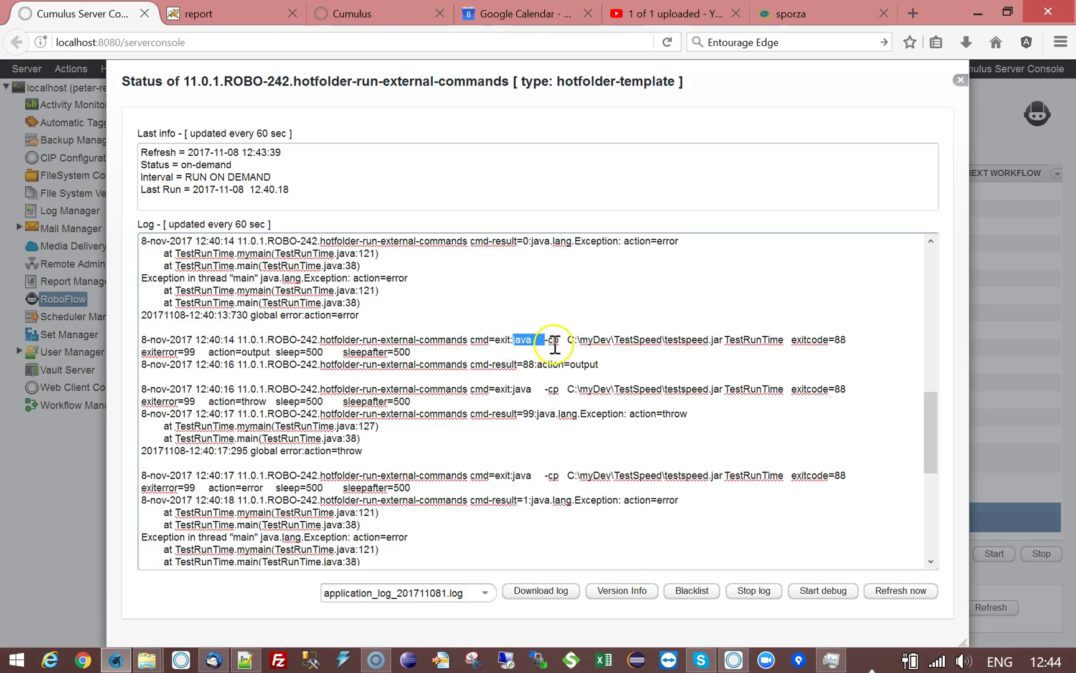
left_click(565, 341)
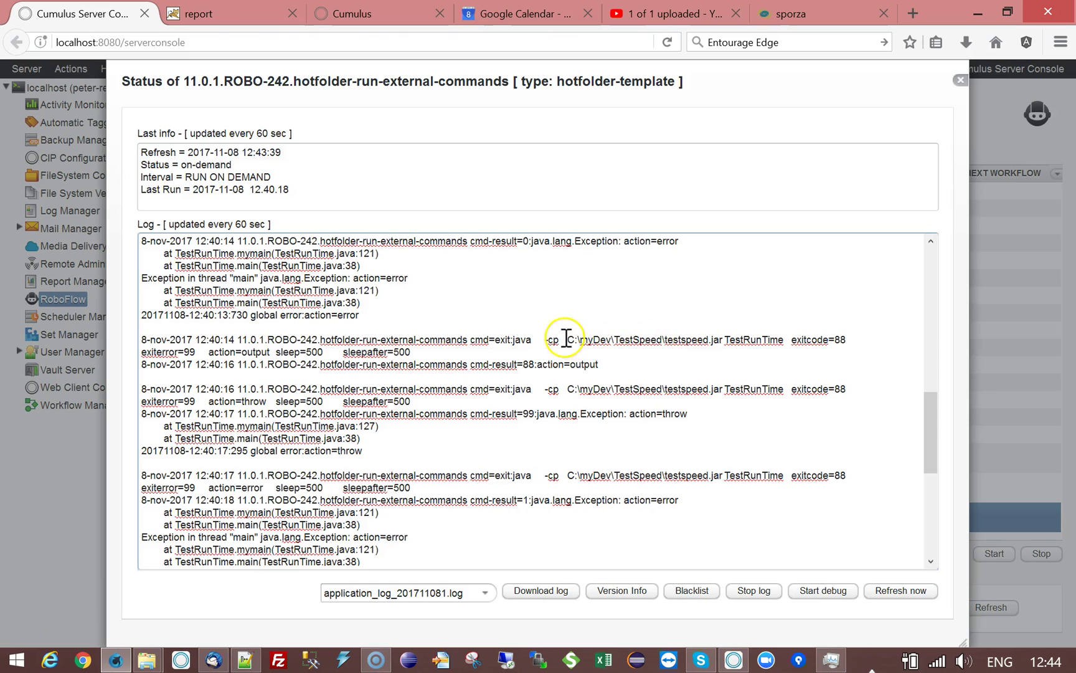
- Check the first exit:java command's exitcode argument and timestamps against the exit value in its cmd-result
double_click(802, 340)
left_click(841, 340)
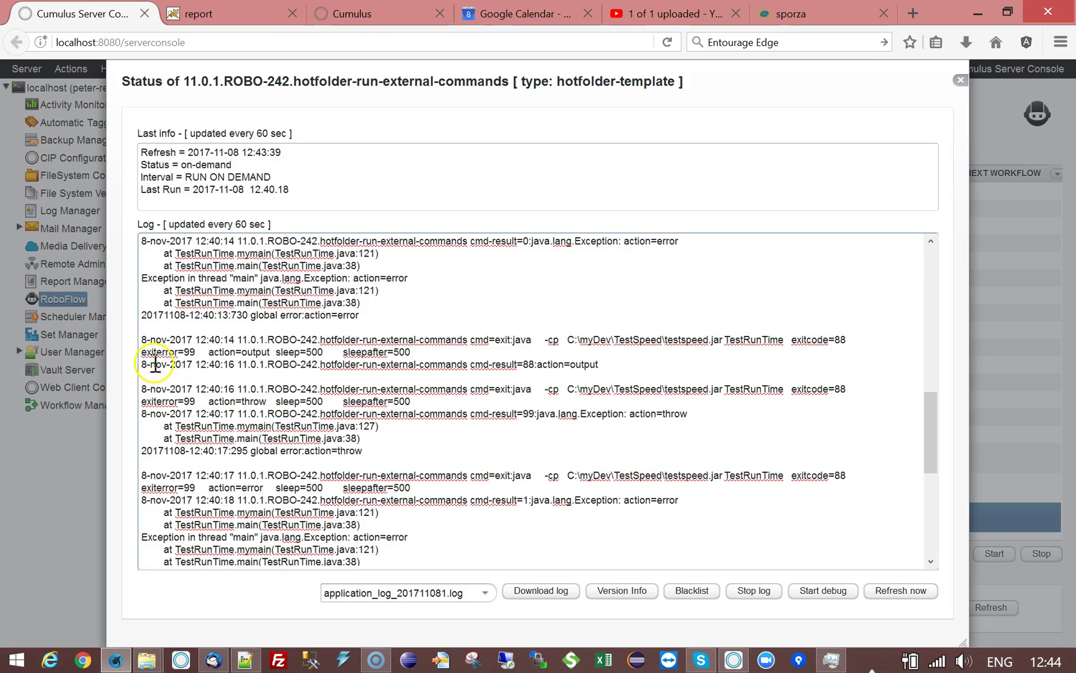
left_click_drag(195, 339, 275, 365)
left_click_drag(513, 362, 534, 365)
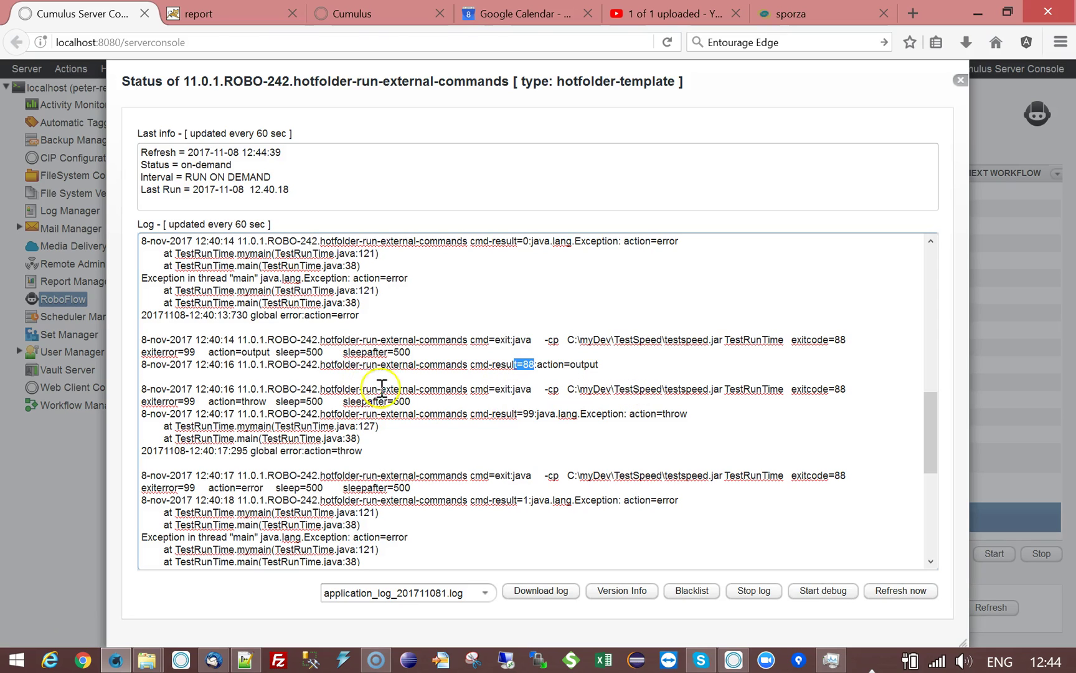
- Compare the exit:java command with action=throw to the throw batch command and check the exit value in its cmd-result
double_click(254, 401)
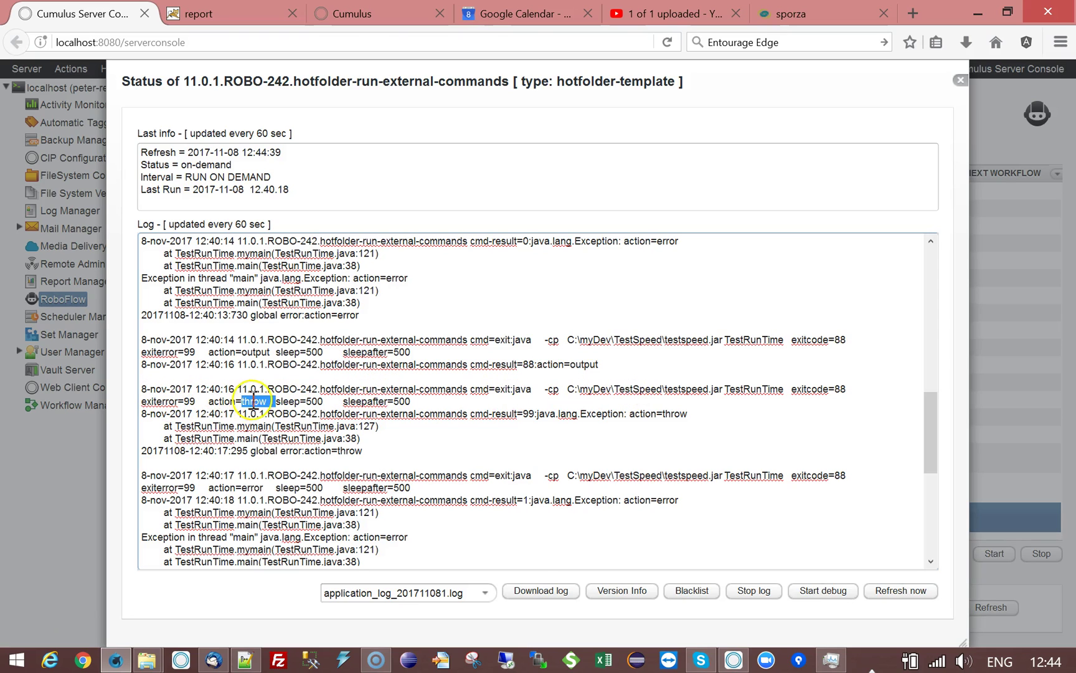
scroll(729, 375, "up", 6)
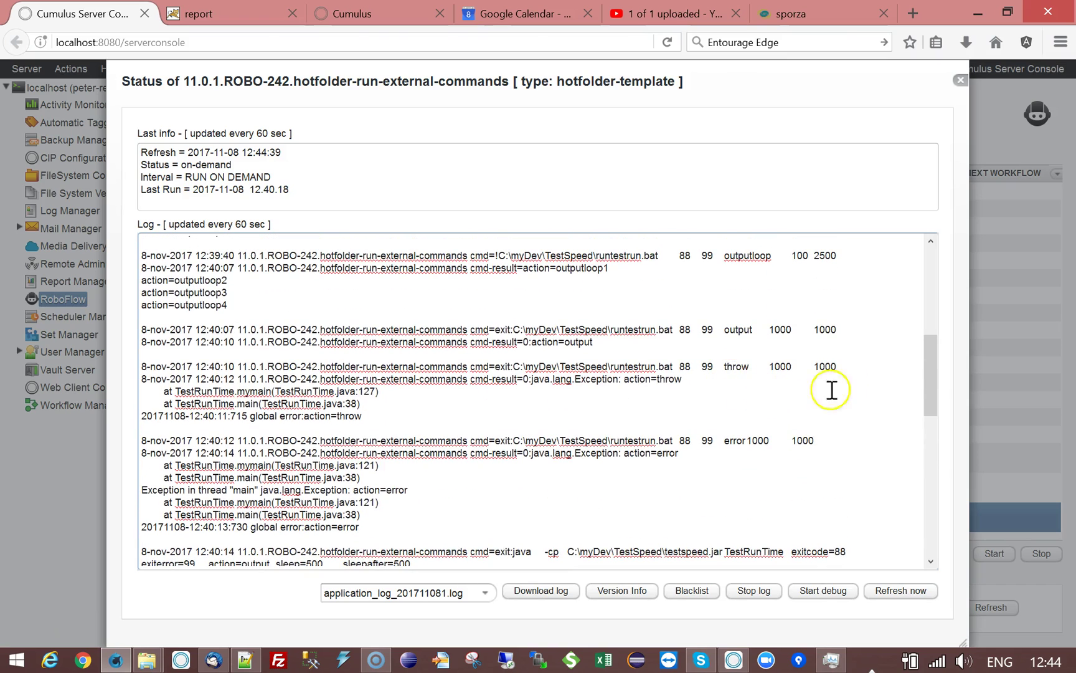
double_click(736, 368)
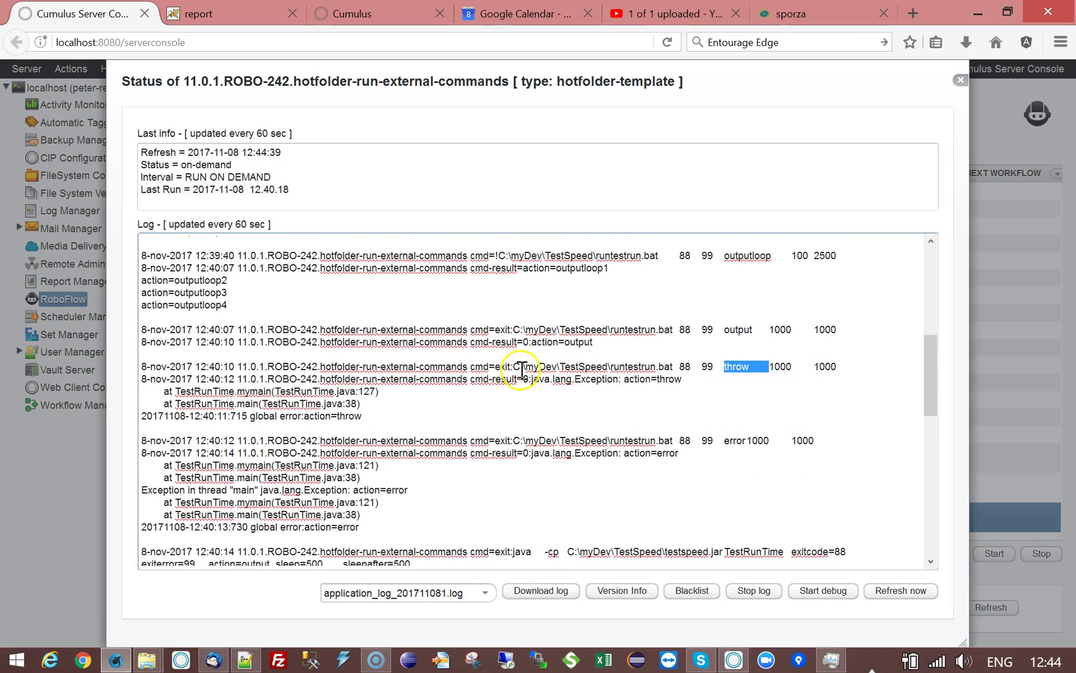
left_click_drag(513, 368, 679, 368)
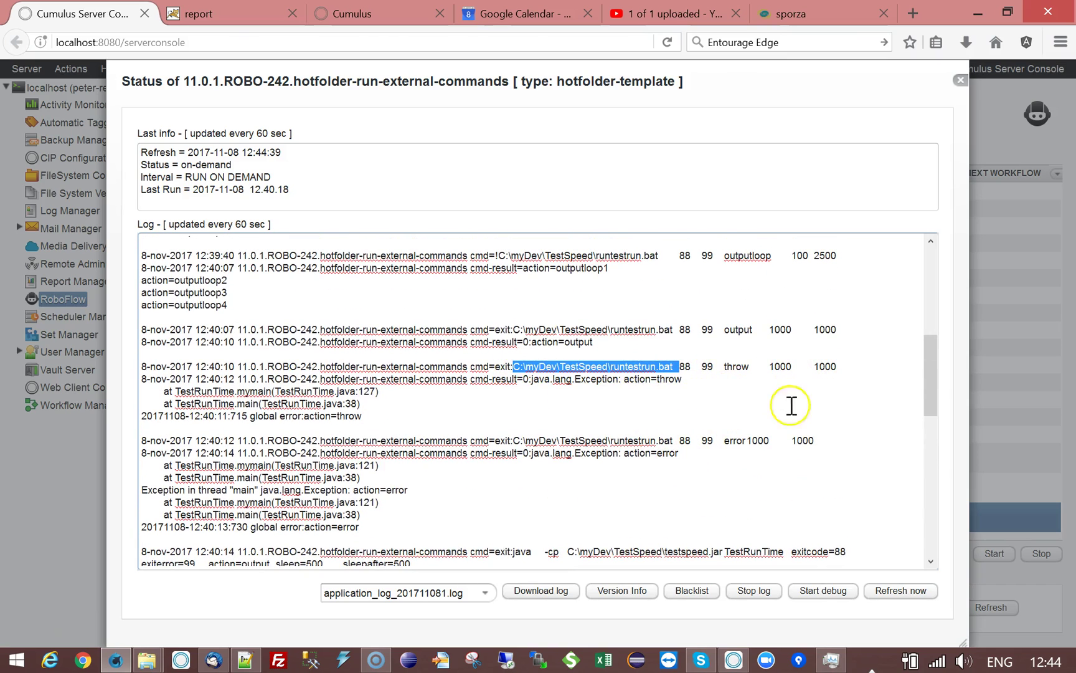
scroll(538, 406, "down", 4)
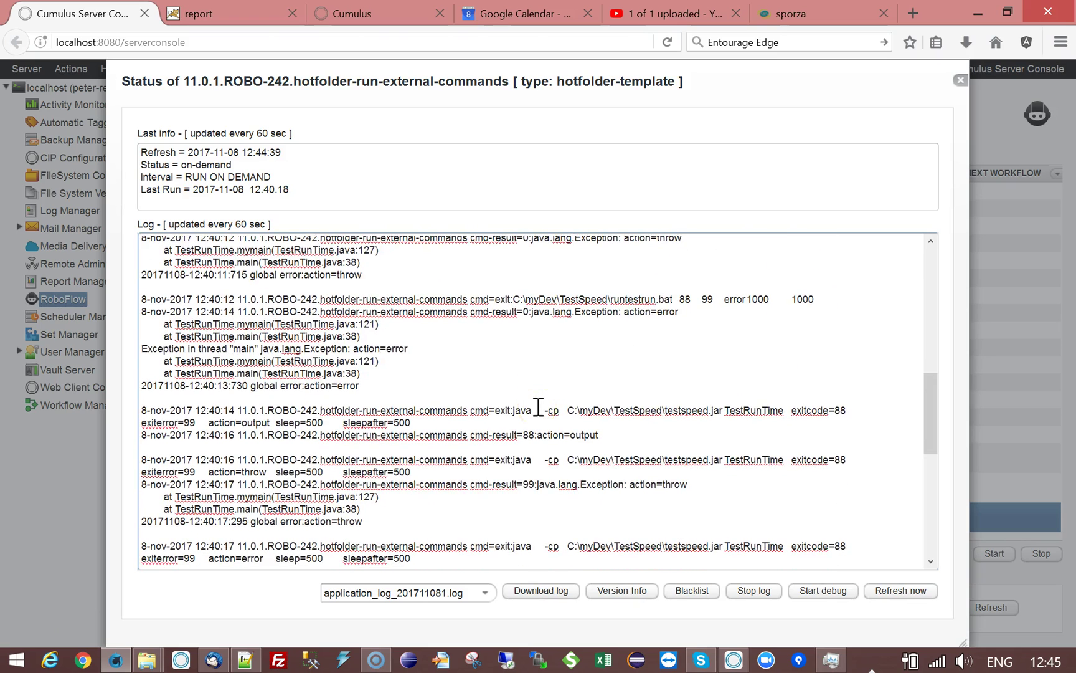
scroll(538, 407, "down", 2)
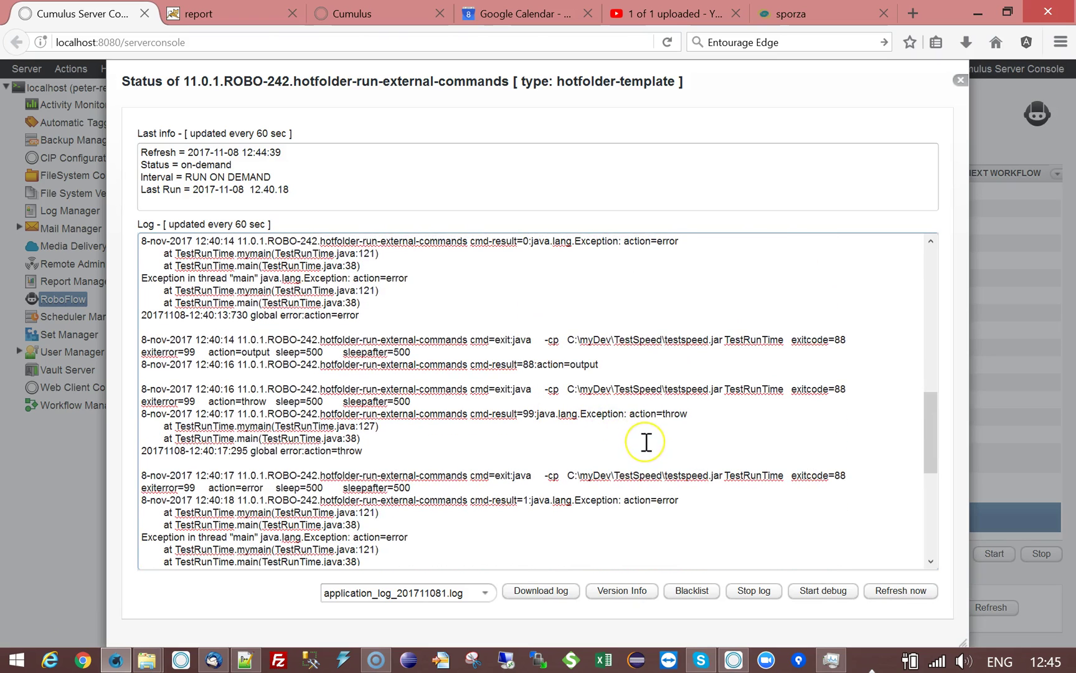
scroll(646, 441, "down", 2)
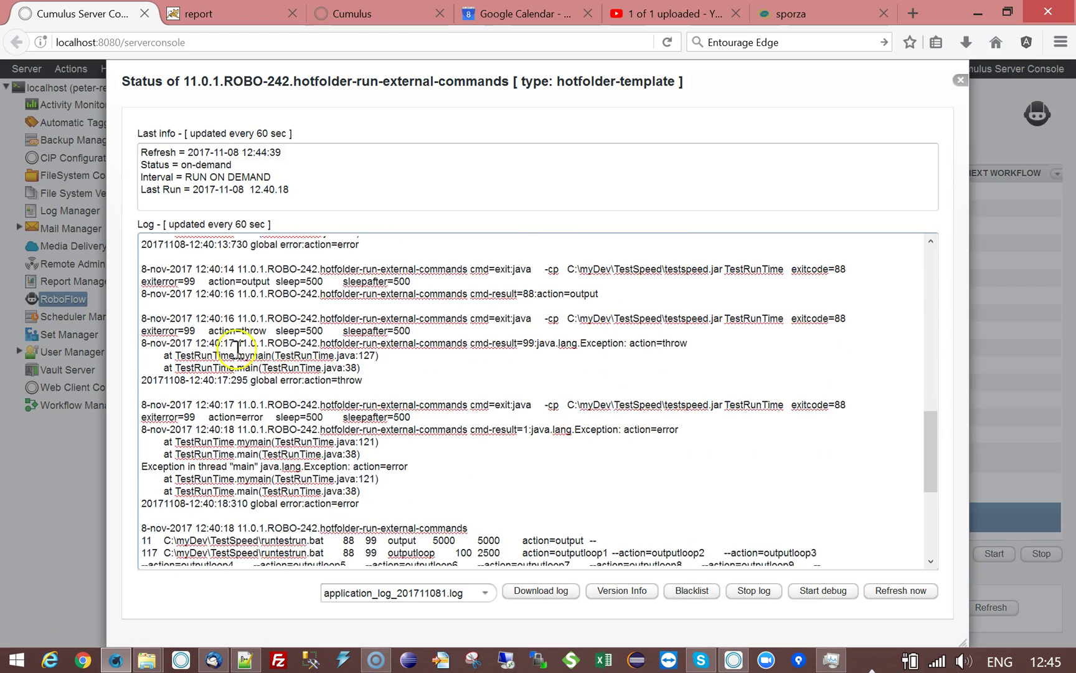
double_click(251, 330)
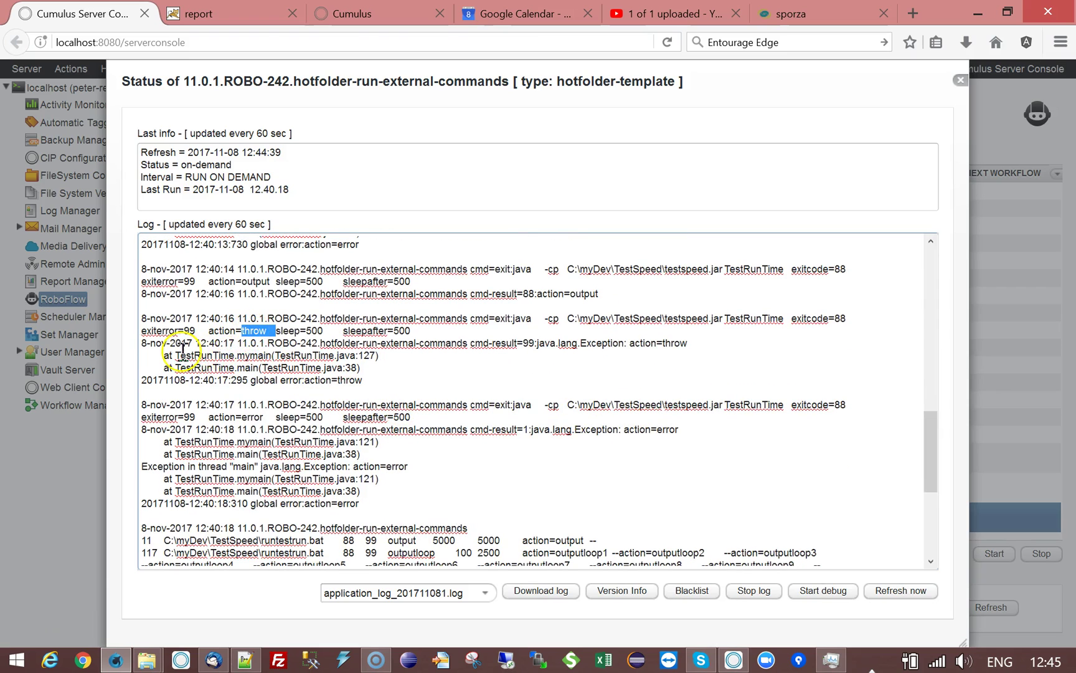
double_click(528, 343)
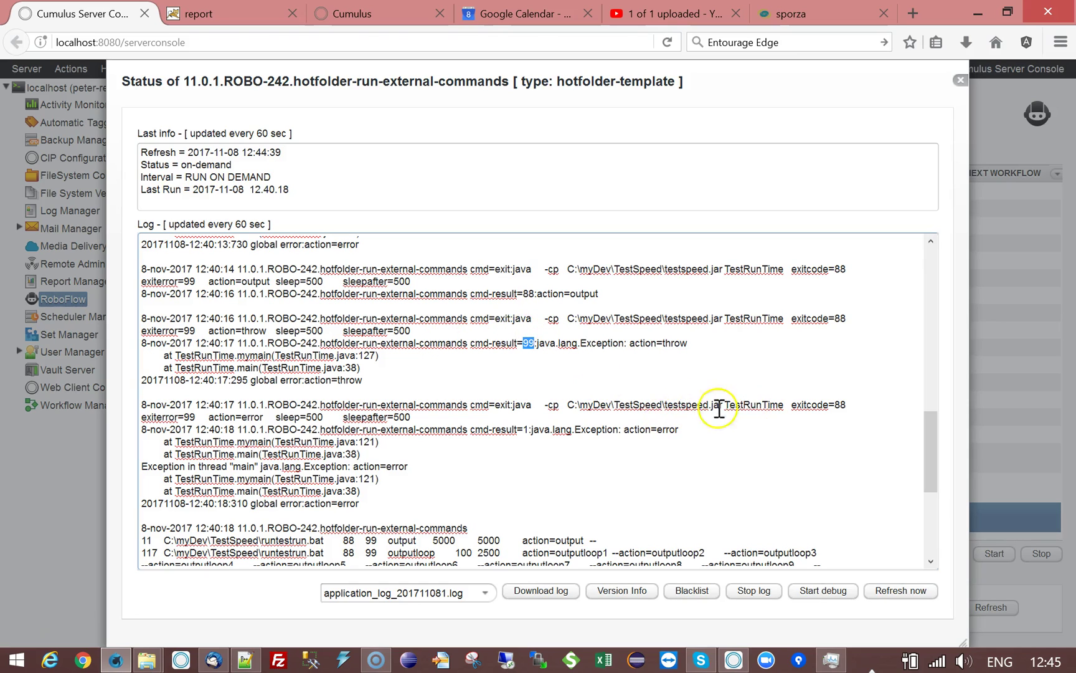
- Check the action=error exit:java command's exiterror argument against its cmd-result exit value, dismissing the Skype notification
left_click_drag(470, 405, 593, 405)
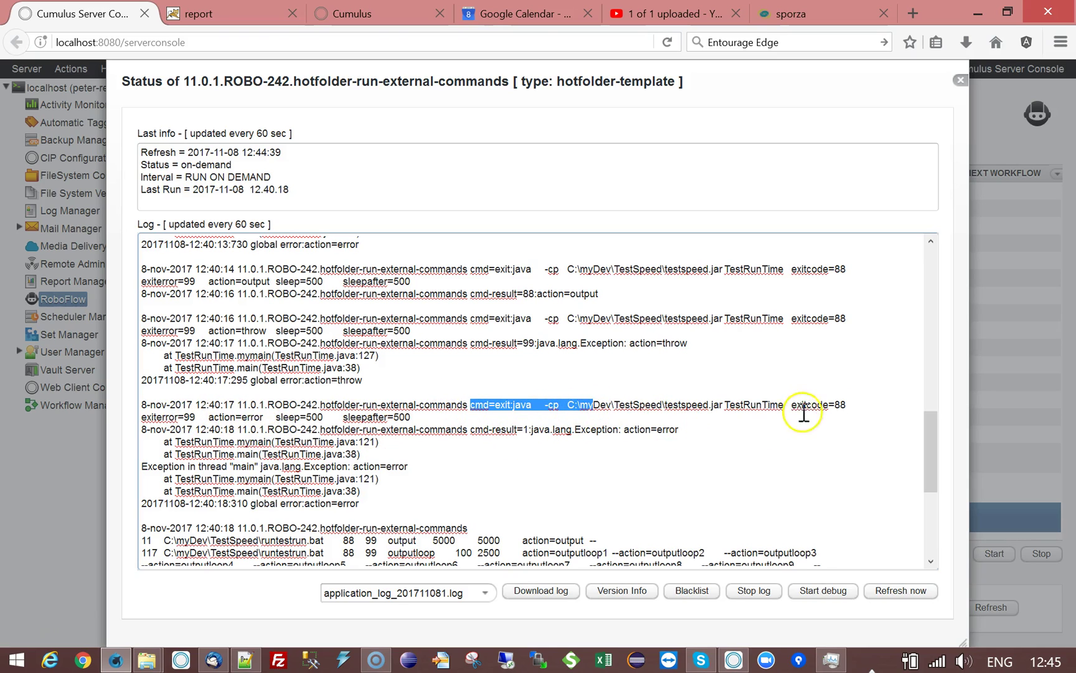
left_click(186, 419)
double_click(186, 418)
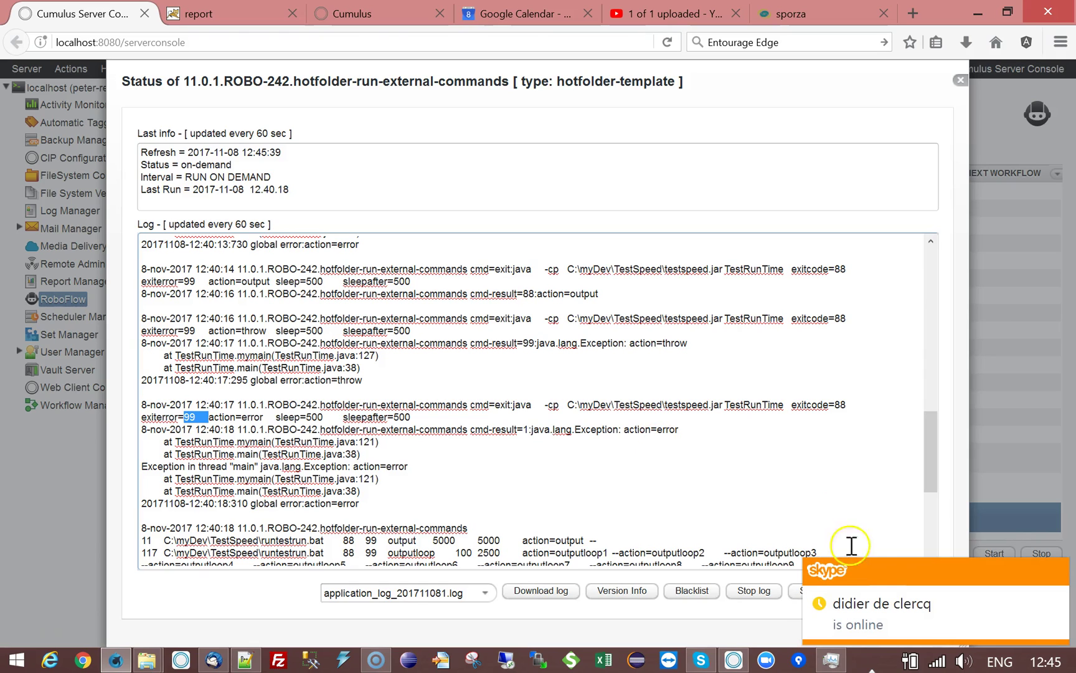
left_click(1057, 571)
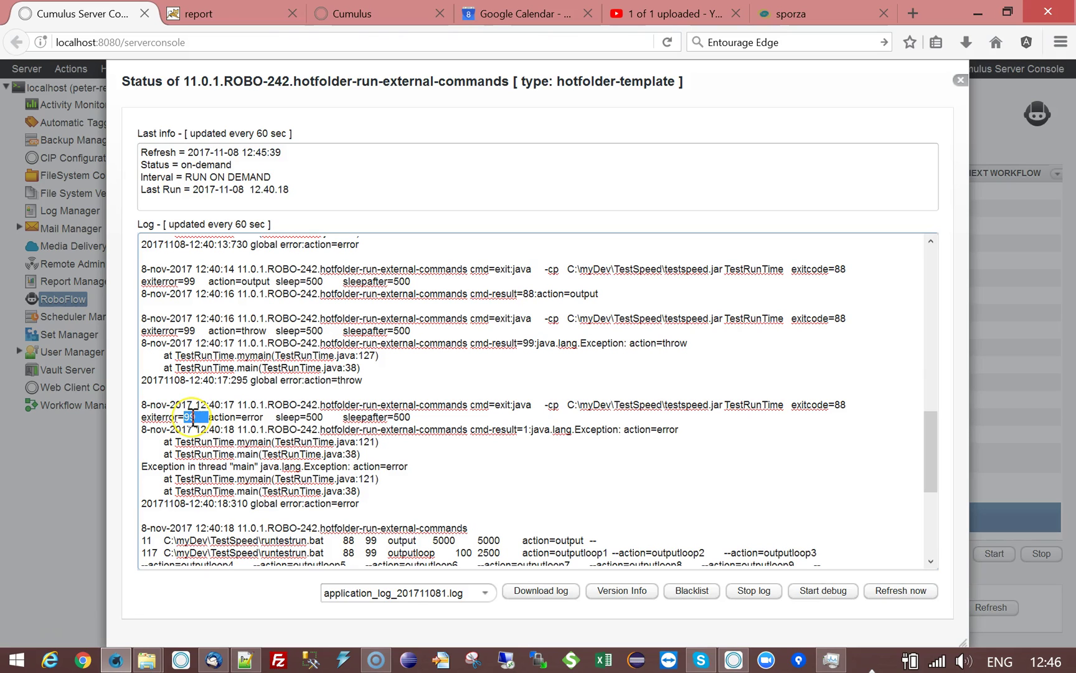
double_click(523, 430)
scroll(572, 391, "up", 2)
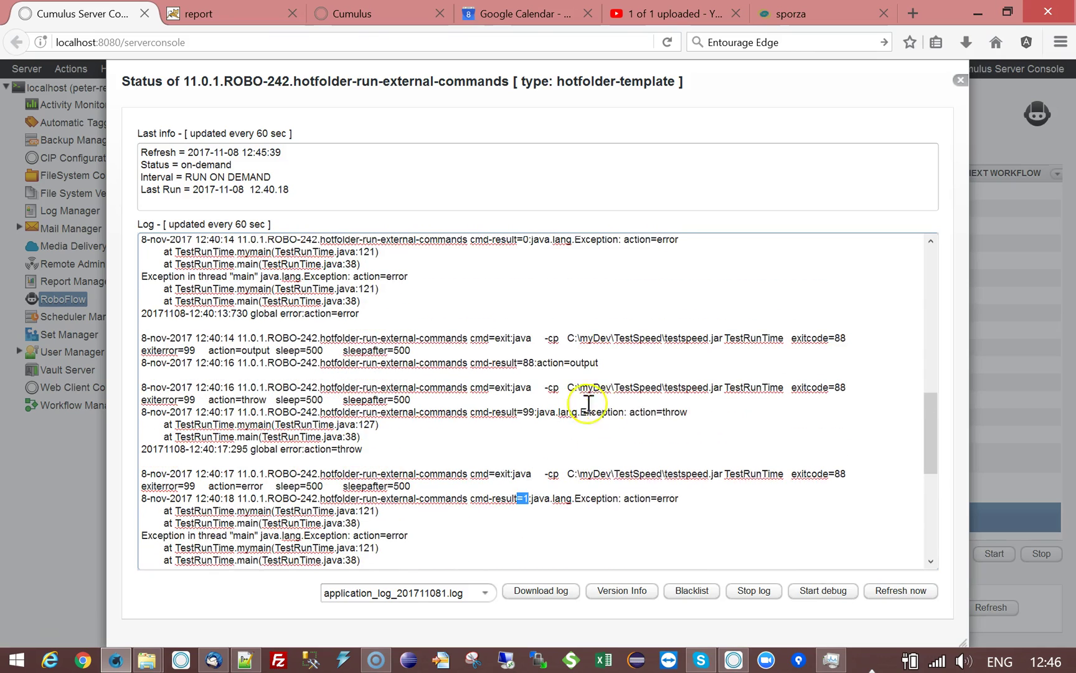
scroll(676, 438, "down", 2)
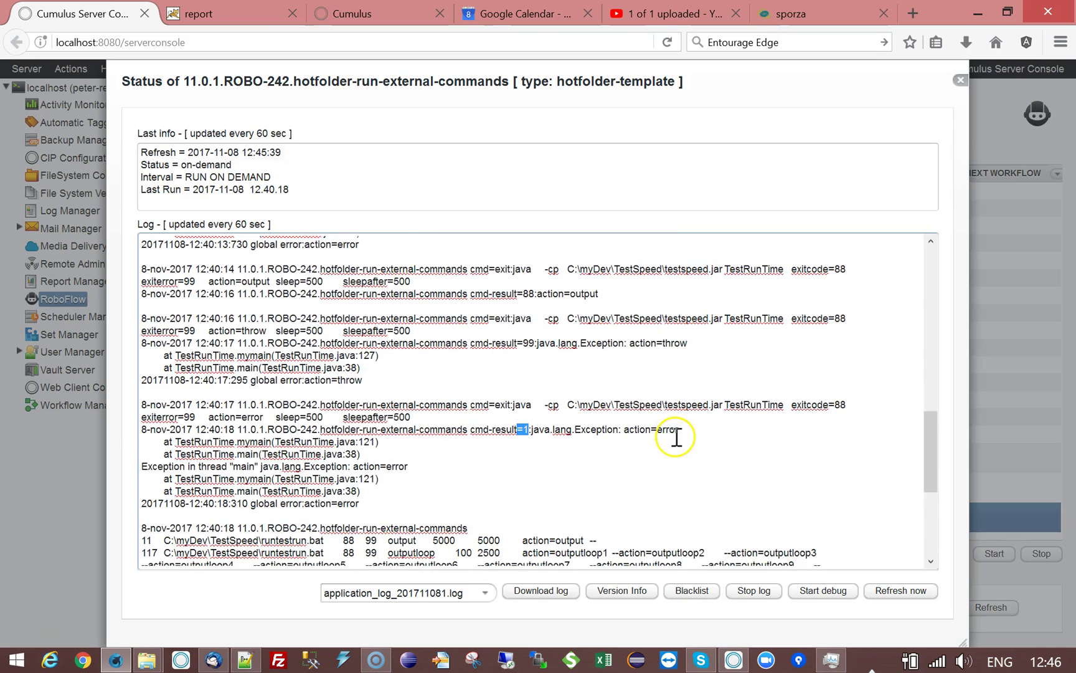
- Examine the command summary at the end of the log, covering the runtestrun.bat and exit:java entries with their results
scroll(675, 435, "down", 2)
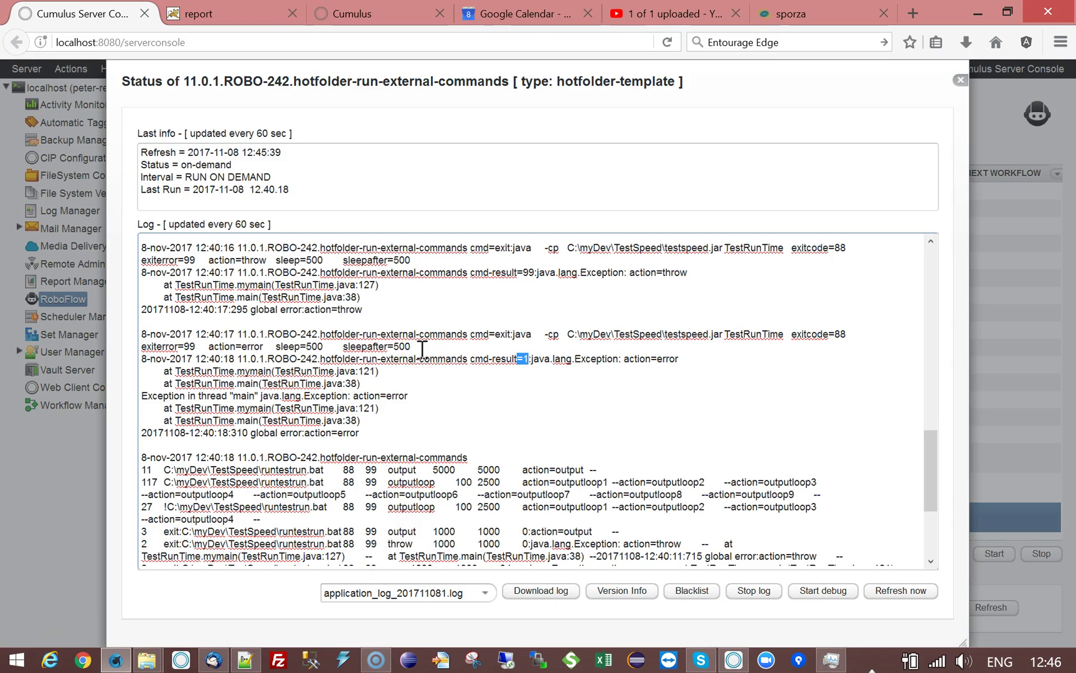
scroll(582, 365, "down", 2)
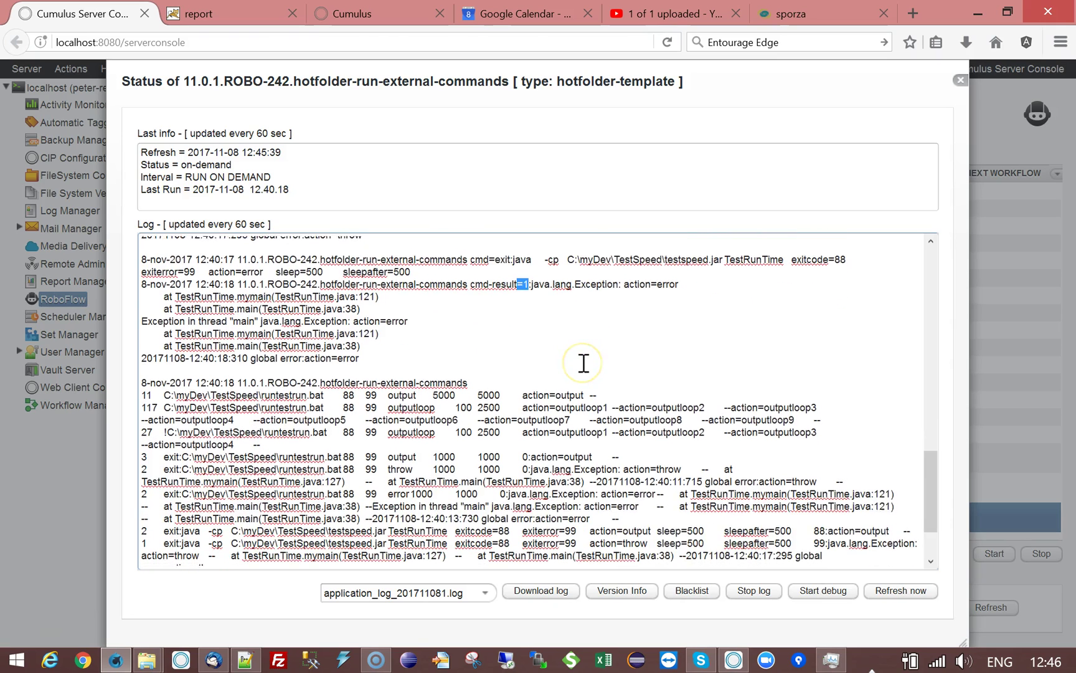
scroll(583, 363, "down", 2)
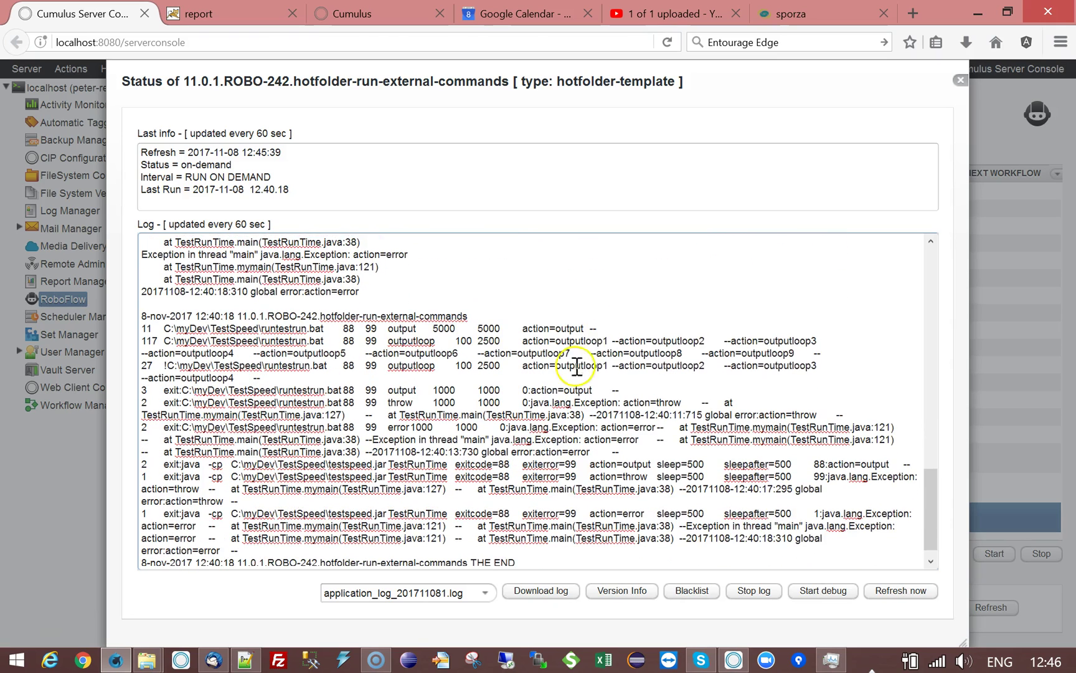
left_click(616, 375)
scroll(502, 349, "up", 2)
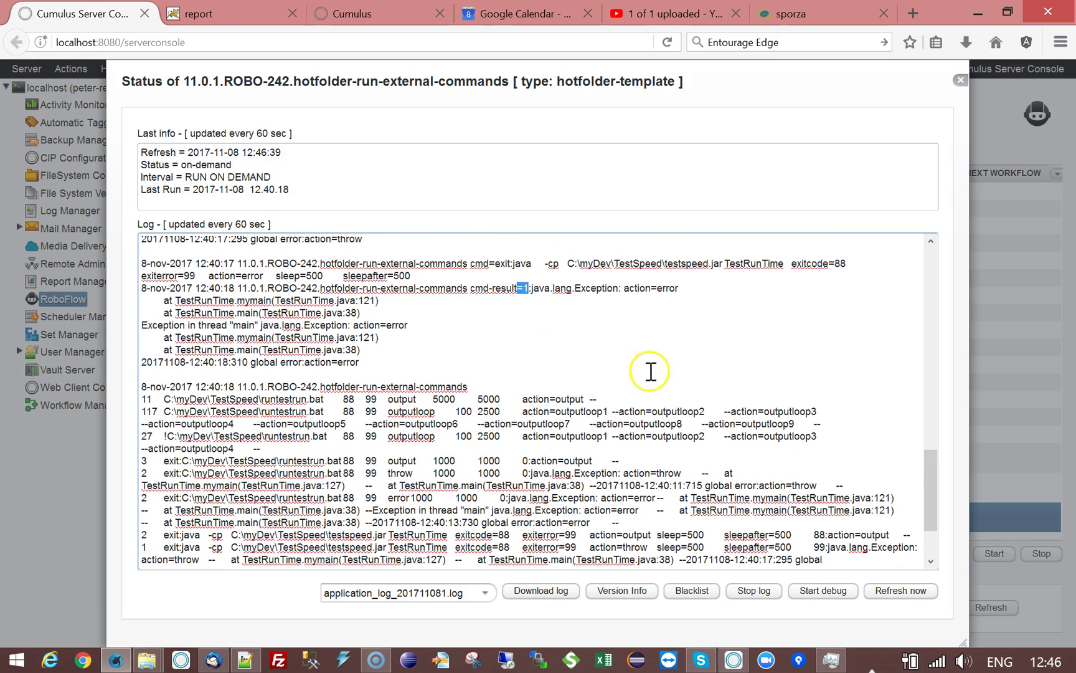
left_click(499, 381)
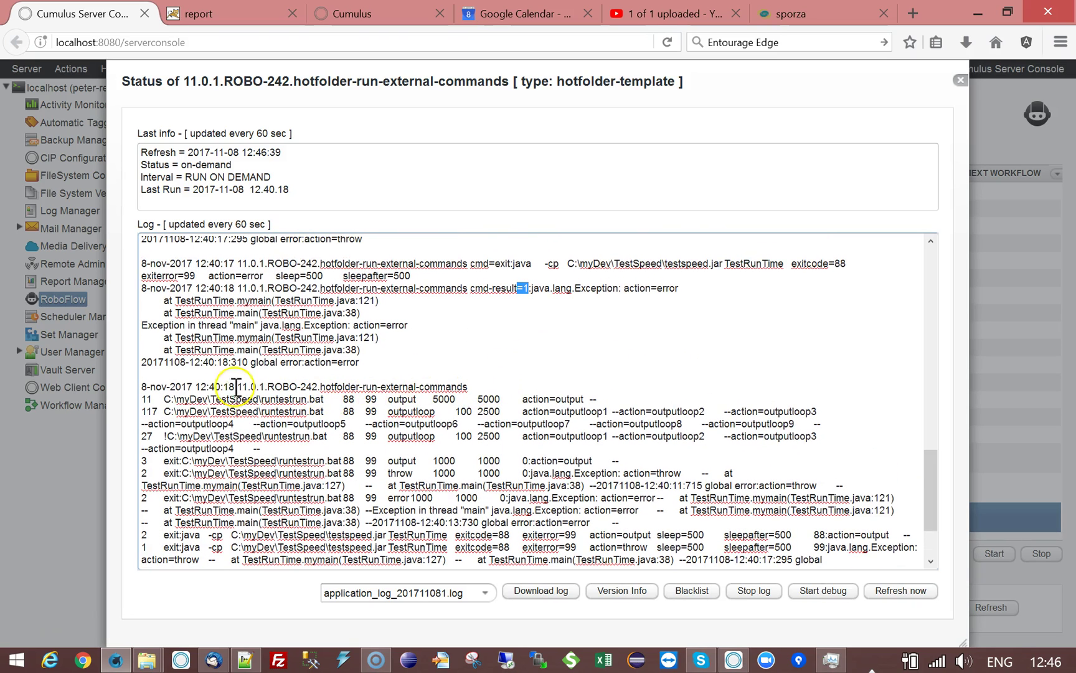
- Recheck the cmd-result lines of the first outputloop batch command near the start of the log, dismissing the Skype notification
scroll(349, 383, "up", 10)
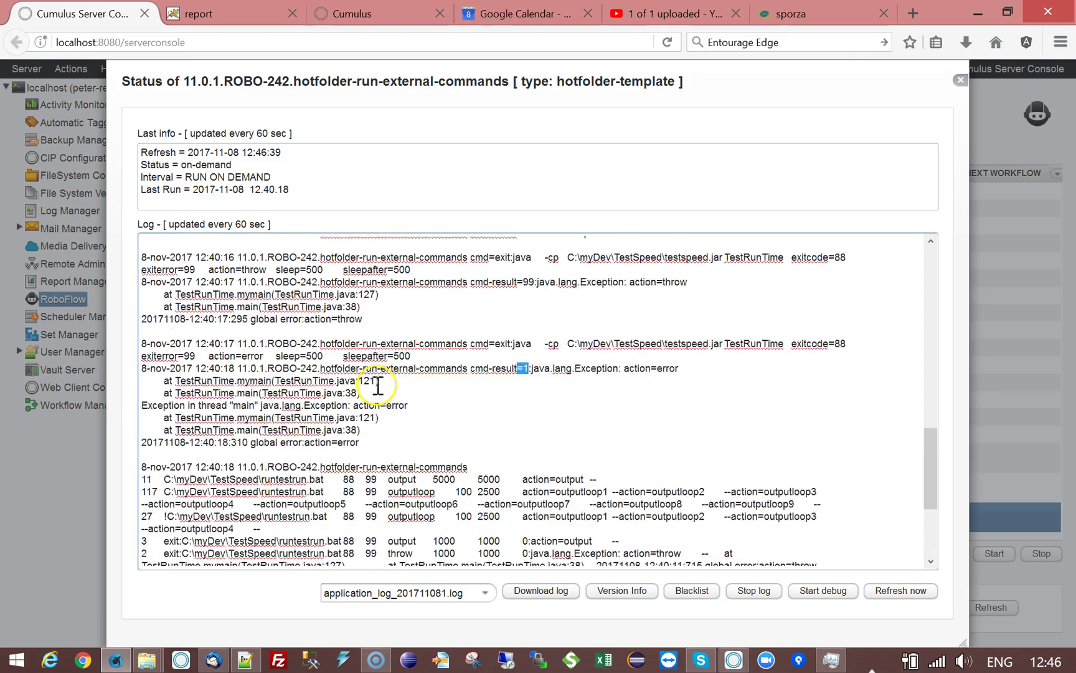
scroll(493, 411, "up", 3)
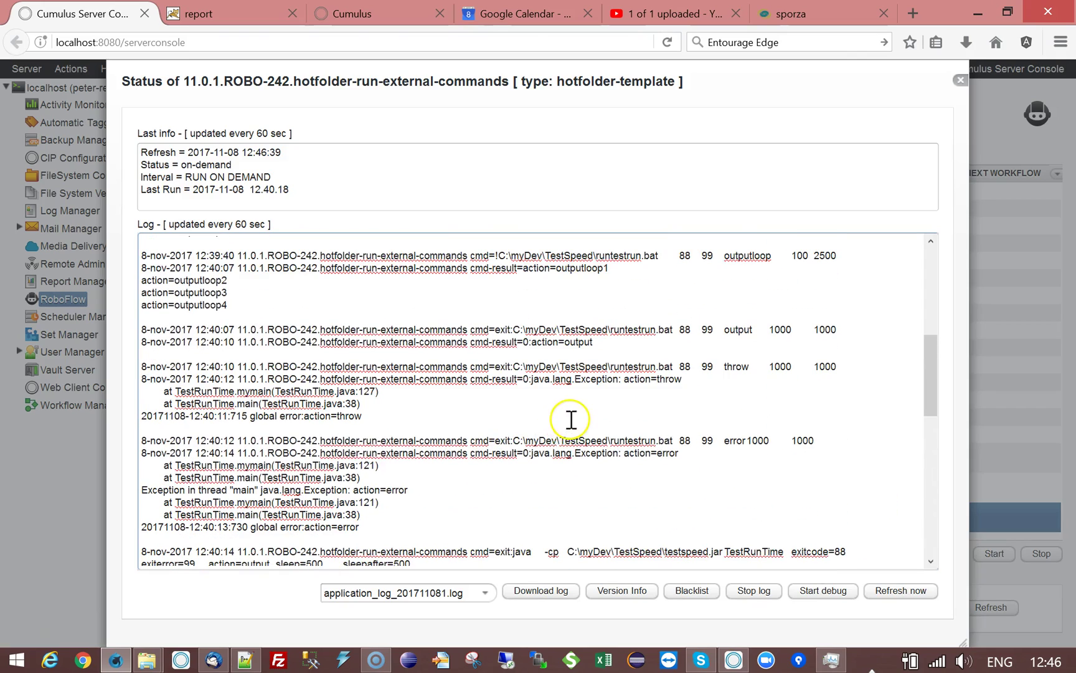
scroll(570, 420, "down", 1)
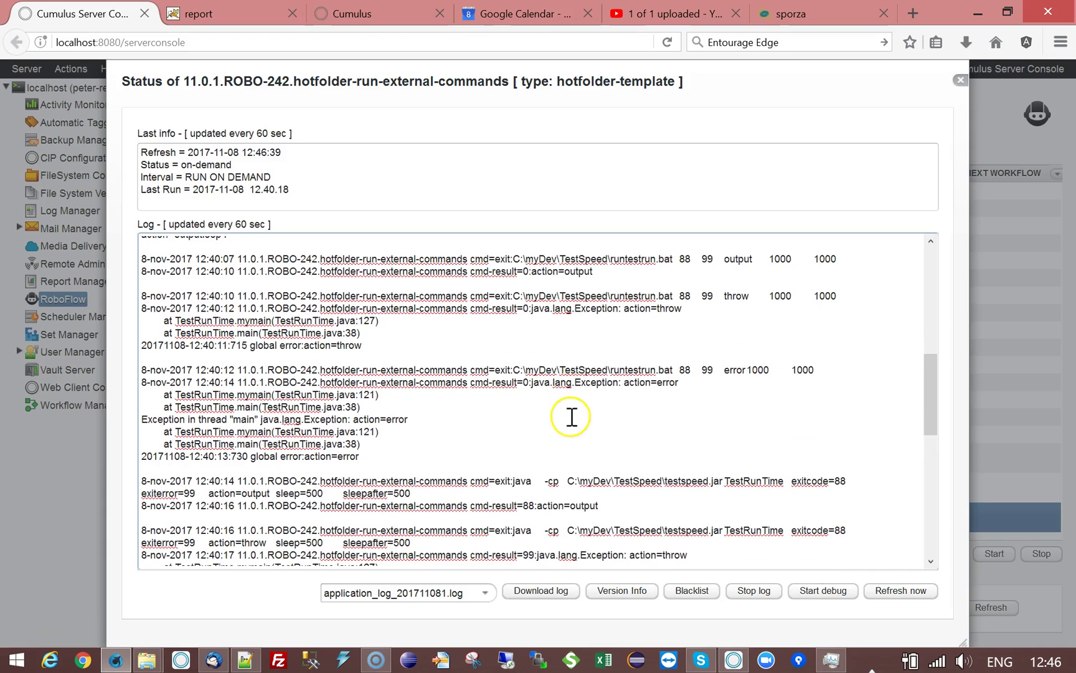
scroll(572, 417, "up", 5)
scroll(572, 416, "down", 2)
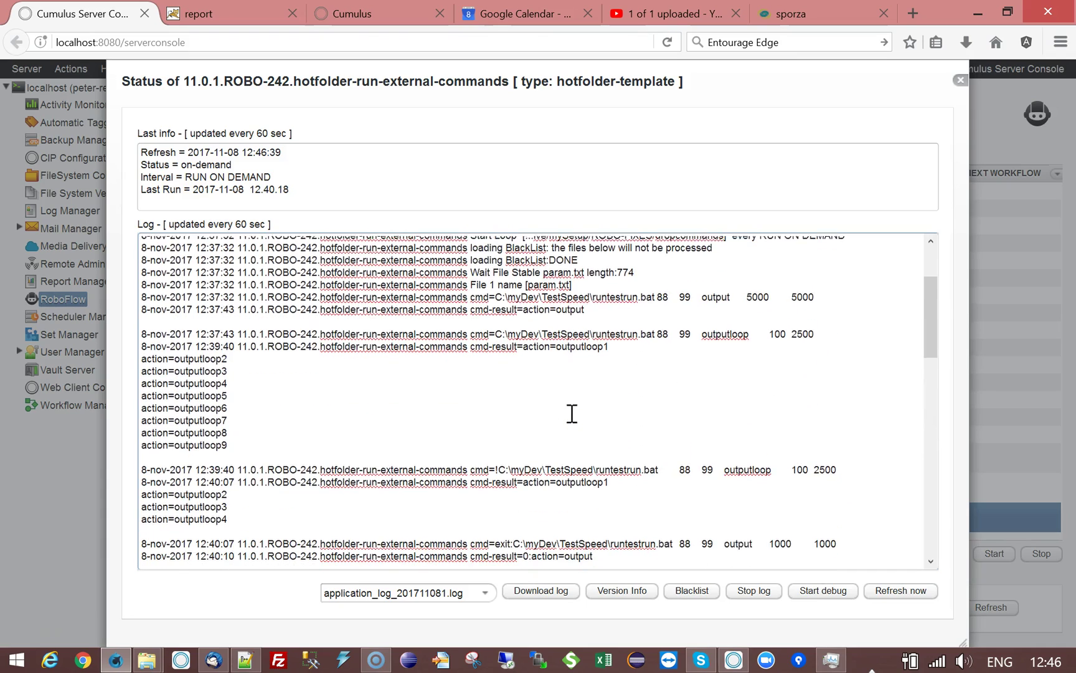
left_click_drag(228, 441, 618, 346)
left_click(619, 346)
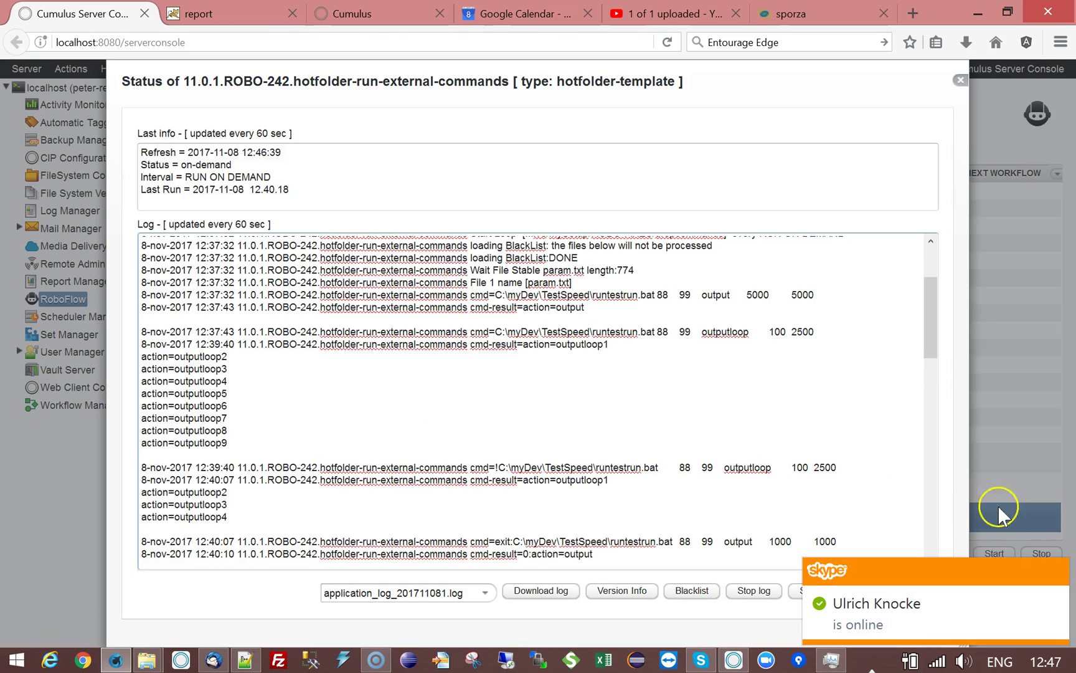
left_click(1057, 568)
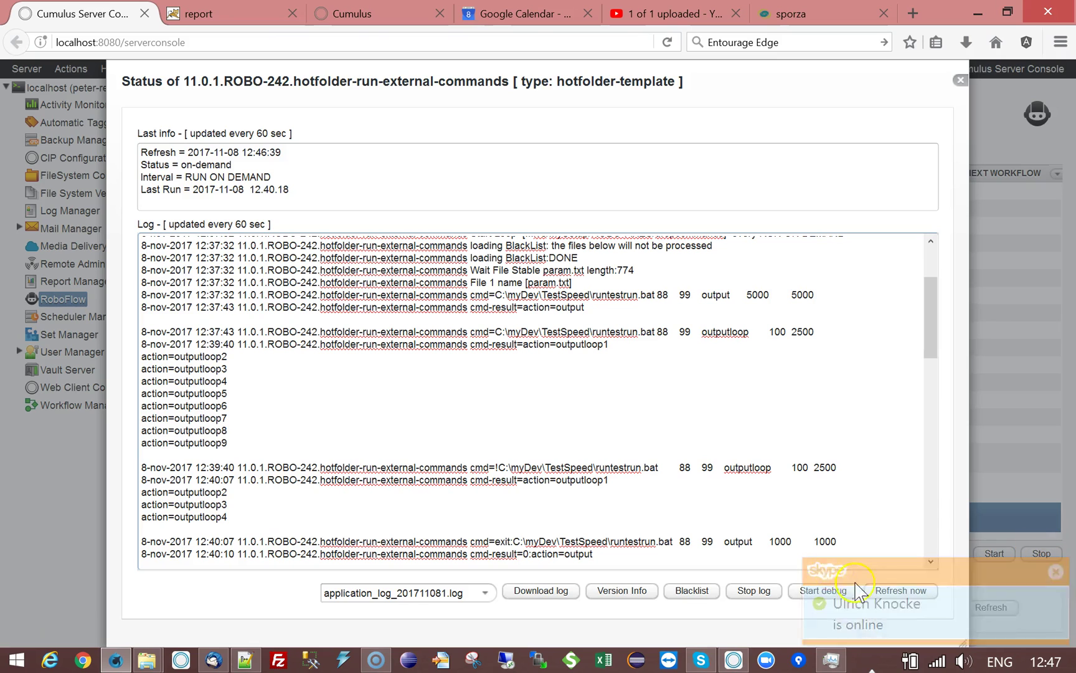
- Compare the first output batch command's two 5000 arguments with its log timestamps, and close the workflow's status window
double_click(802, 294)
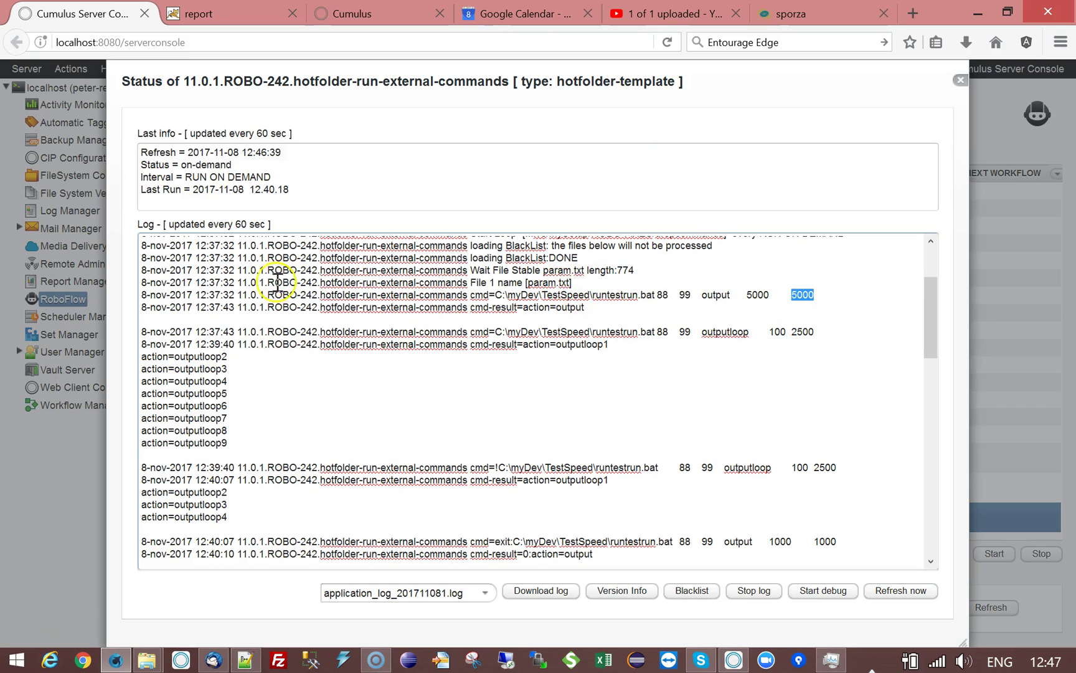
left_click_drag(195, 296, 223, 299)
double_click(756, 294)
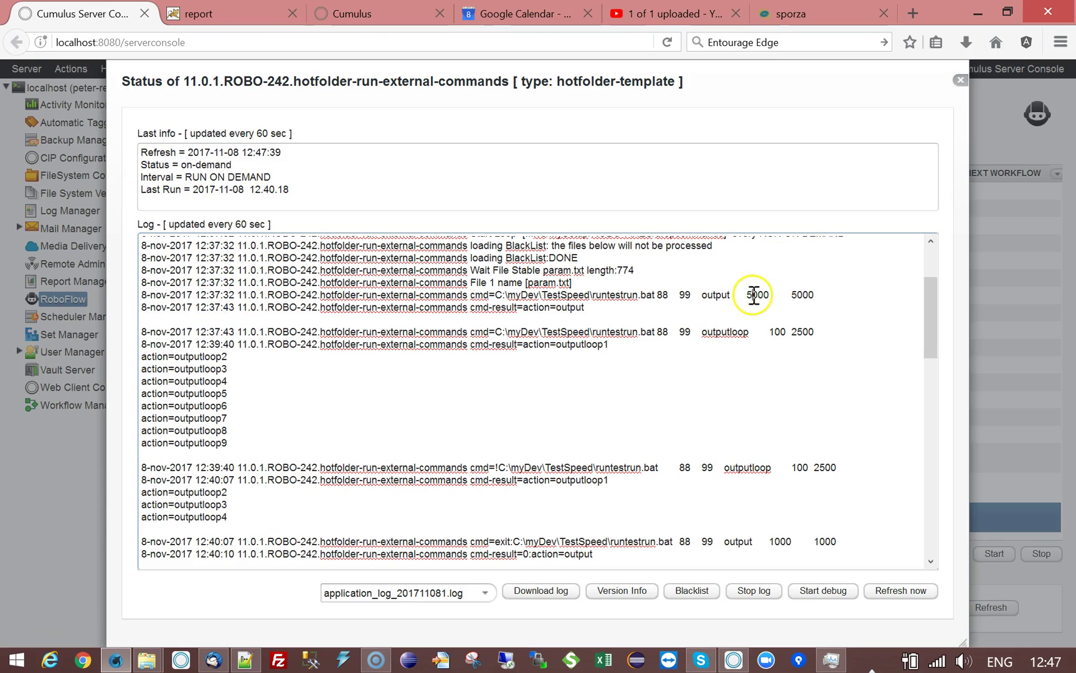
left_click_drag(751, 296, 817, 295)
left_click(811, 296)
double_click(811, 296)
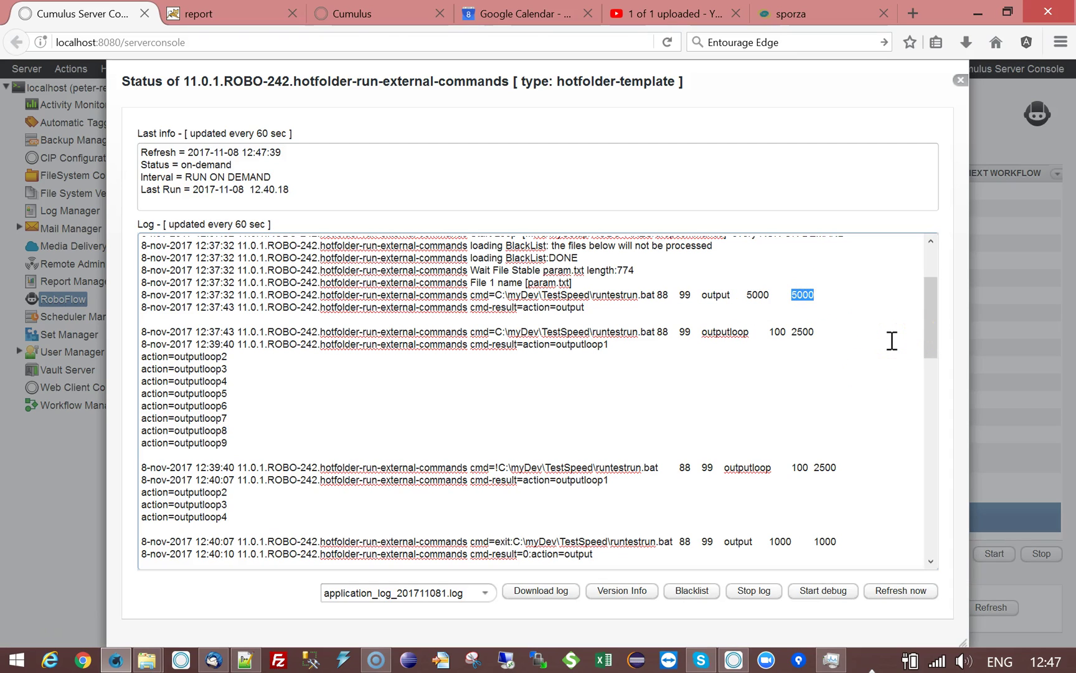
double_click(227, 295)
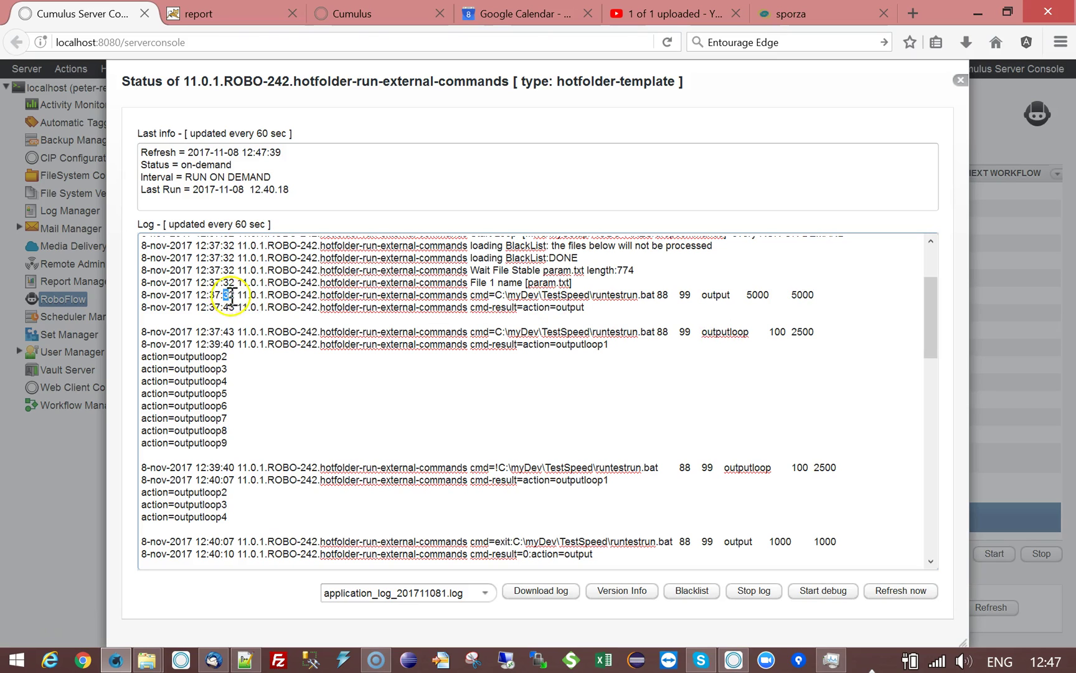
triple_click(229, 295)
left_click(274, 298)
left_click(960, 80)
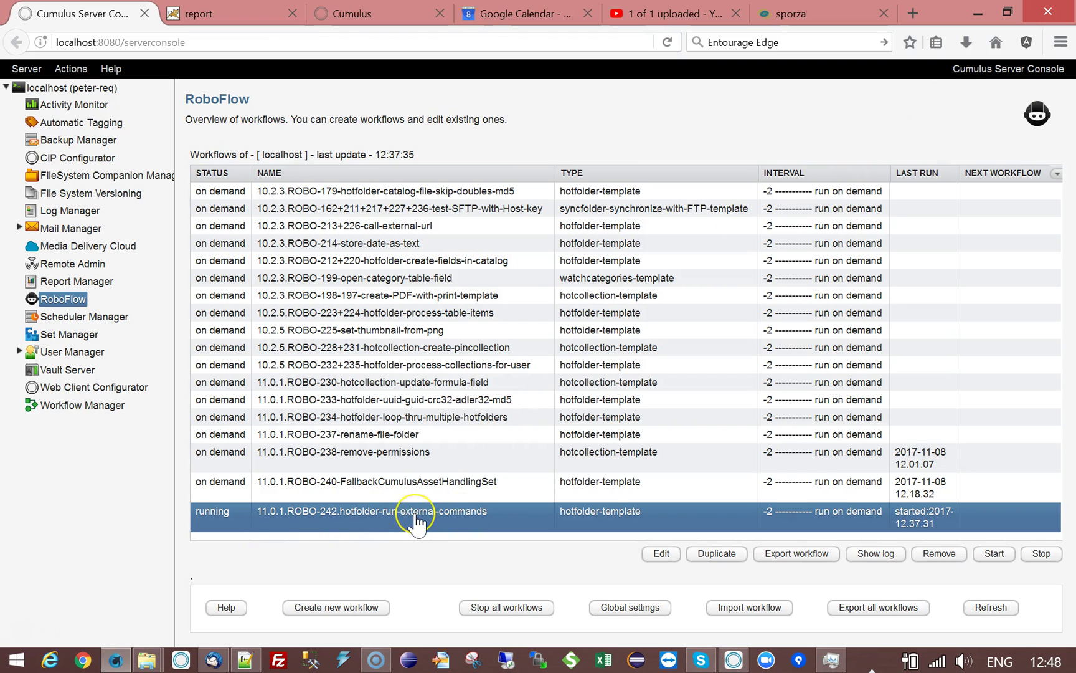